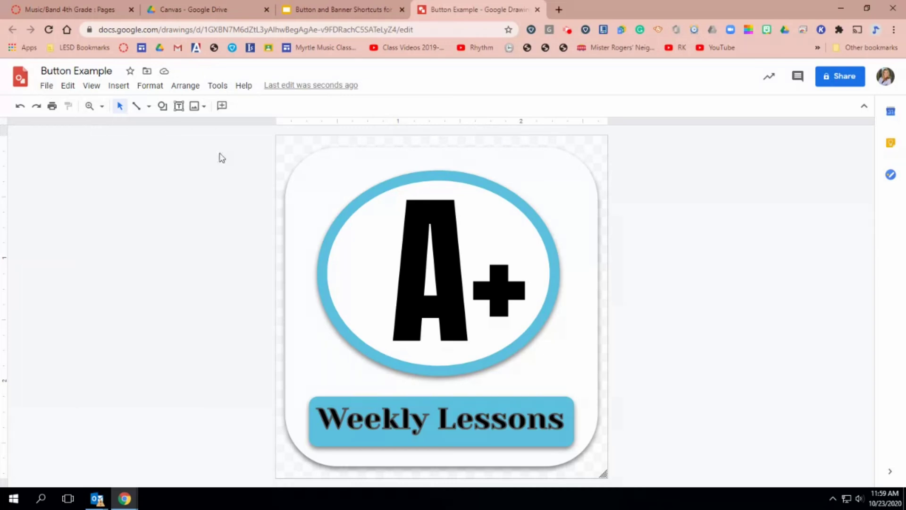
# Step: Publish the Button Example drawing to the web as a medium-size image and copy its published link
pyautogui.click(47, 86)
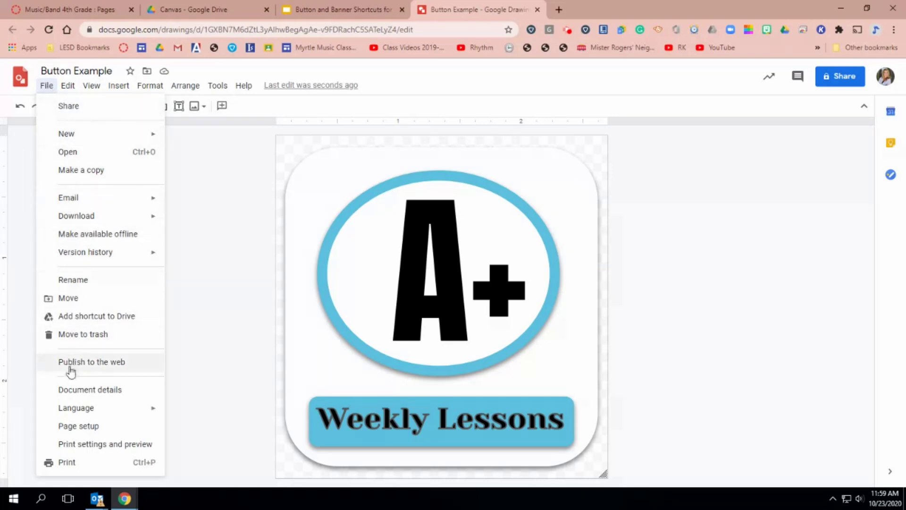
pyautogui.click(129, 368)
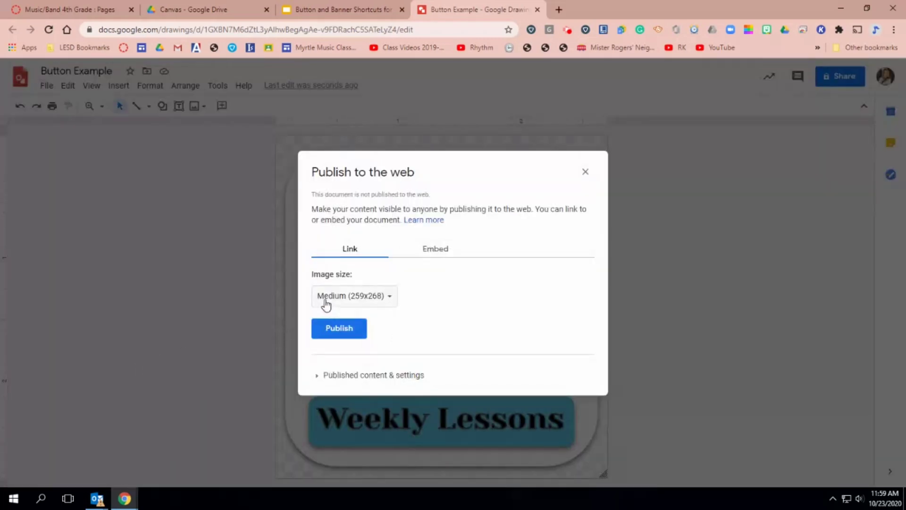
pyautogui.click(336, 332)
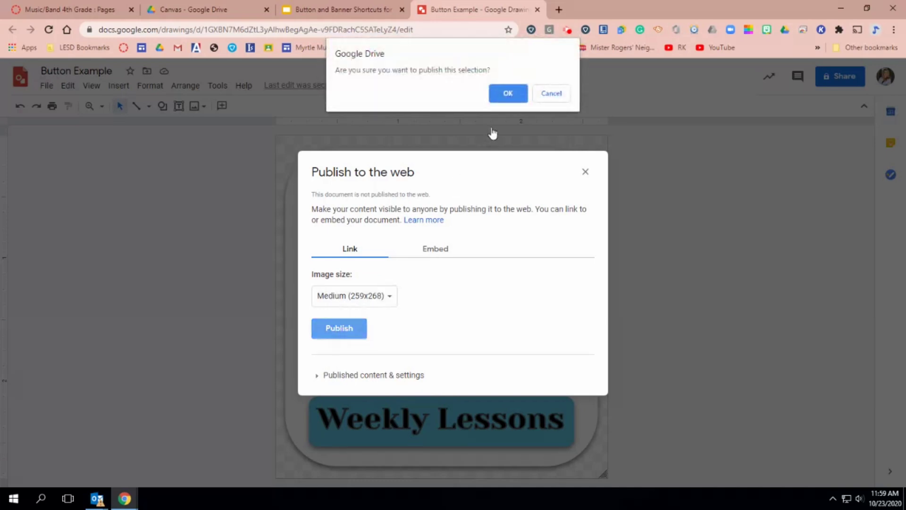
pyautogui.click(506, 95)
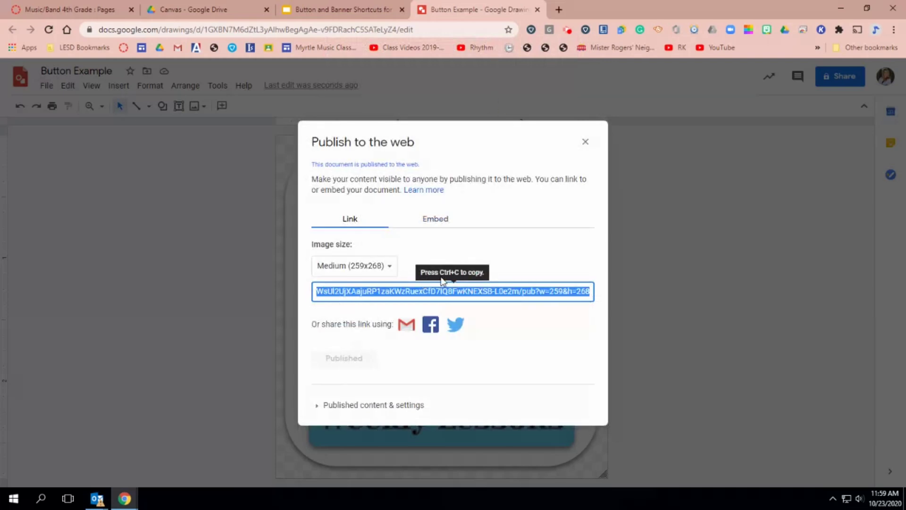
pyautogui.rightClick(436, 294)
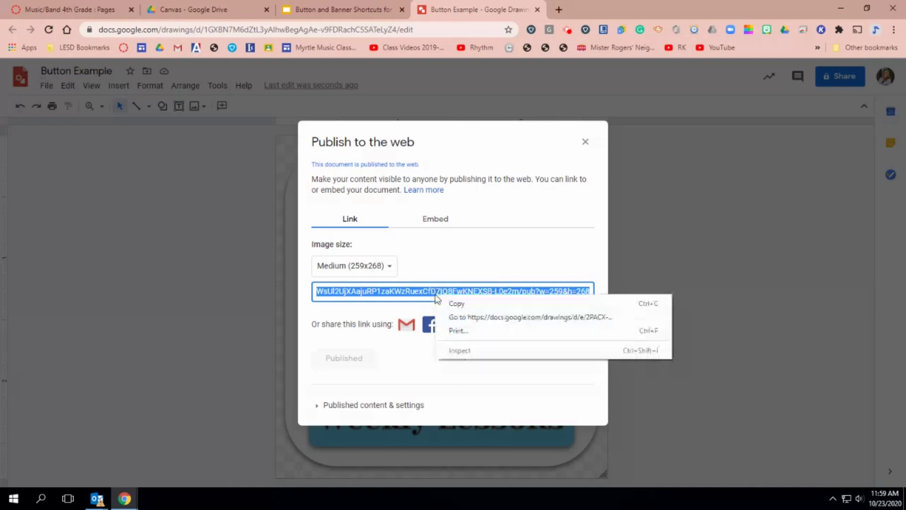
pyautogui.click(454, 306)
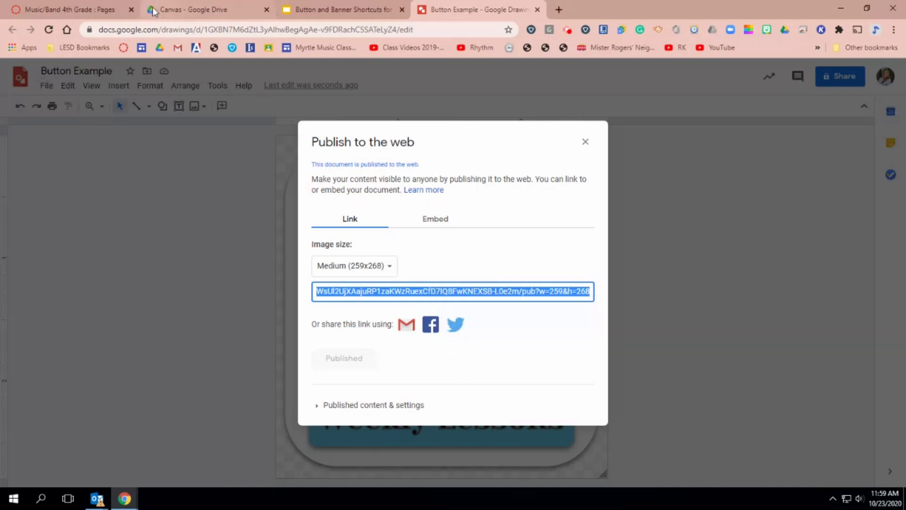
# Step: Switch to the Canvas page editor and insert a table with three columns and one row in the empty page body
pyautogui.click(72, 6)
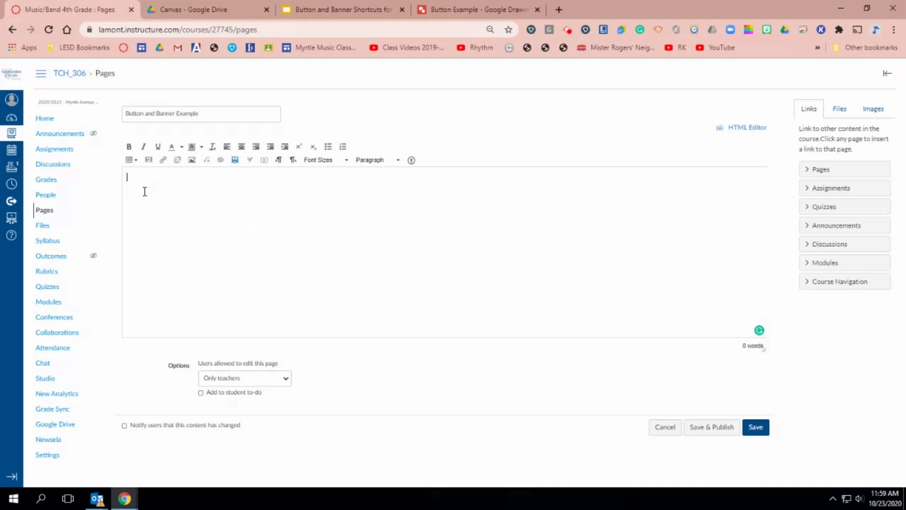
pyautogui.click(129, 162)
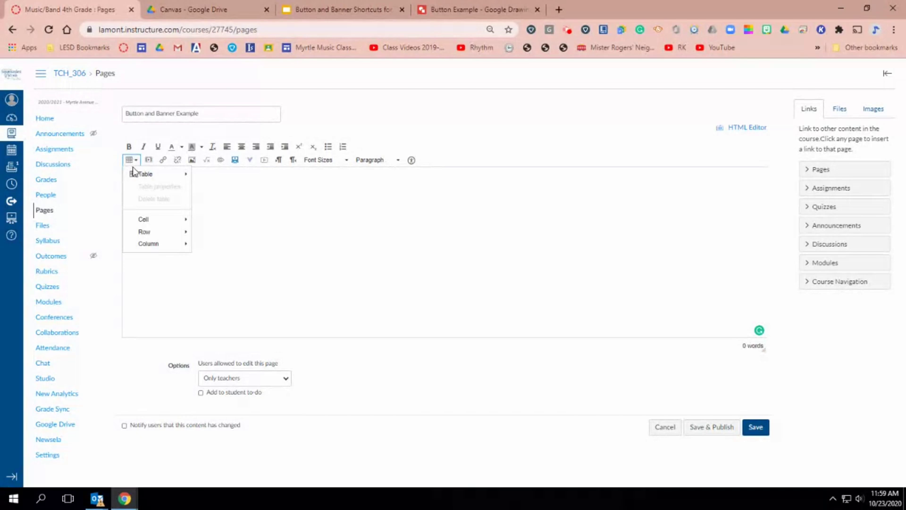
pyautogui.moveTo(146, 174)
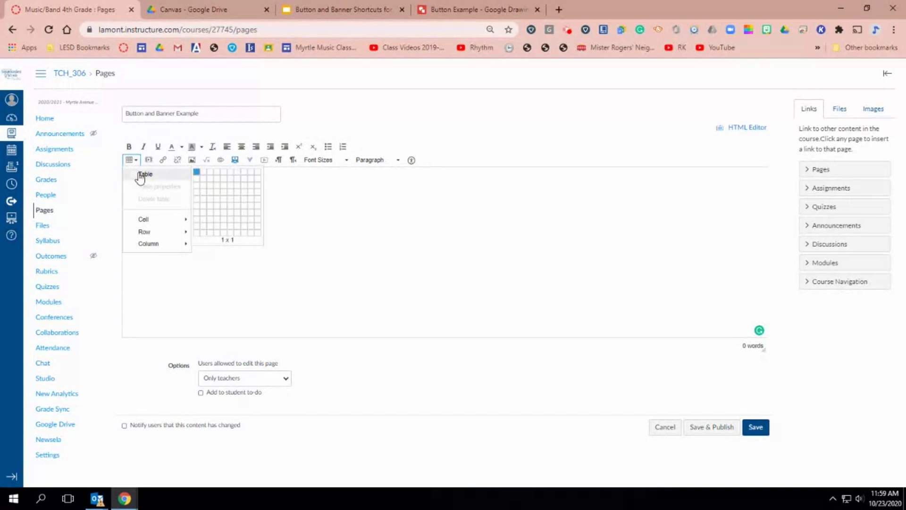
pyautogui.click(211, 173)
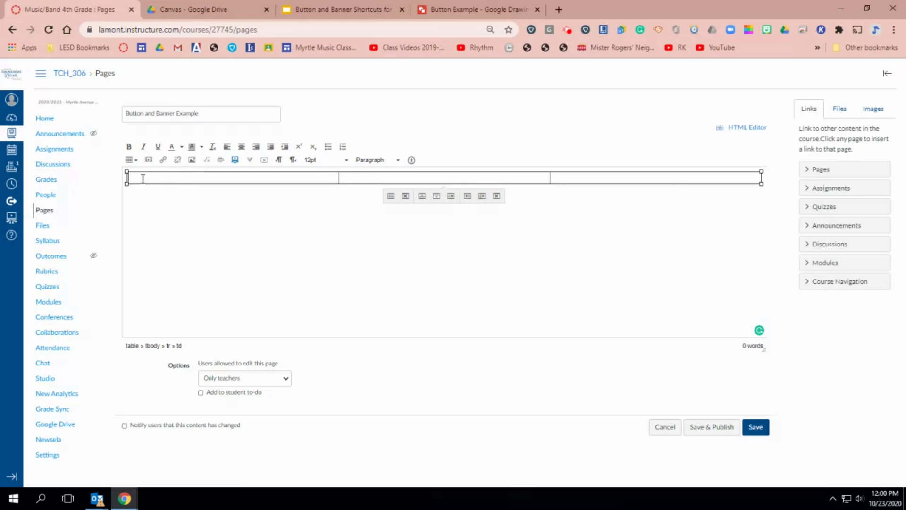
# Step: Insert the button image into the table's first cell using the copied link as its URL source
pyautogui.click(192, 162)
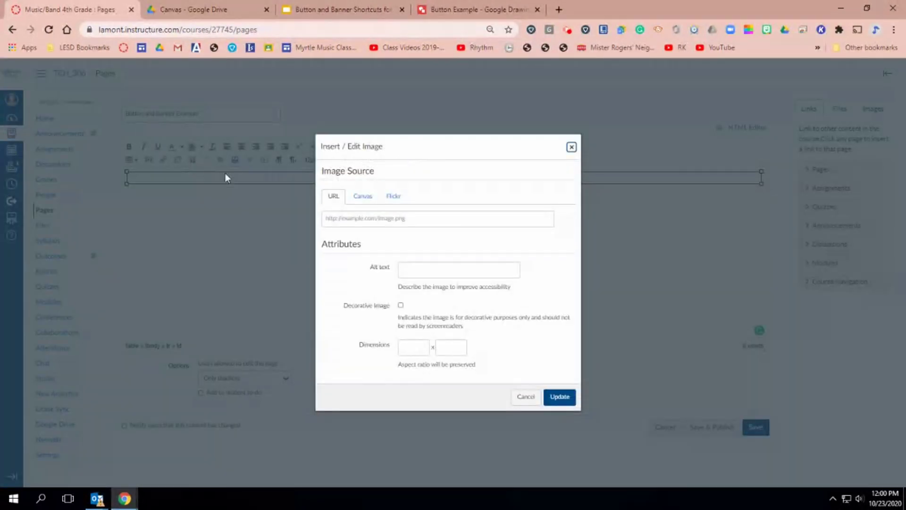
pyautogui.click(341, 222)
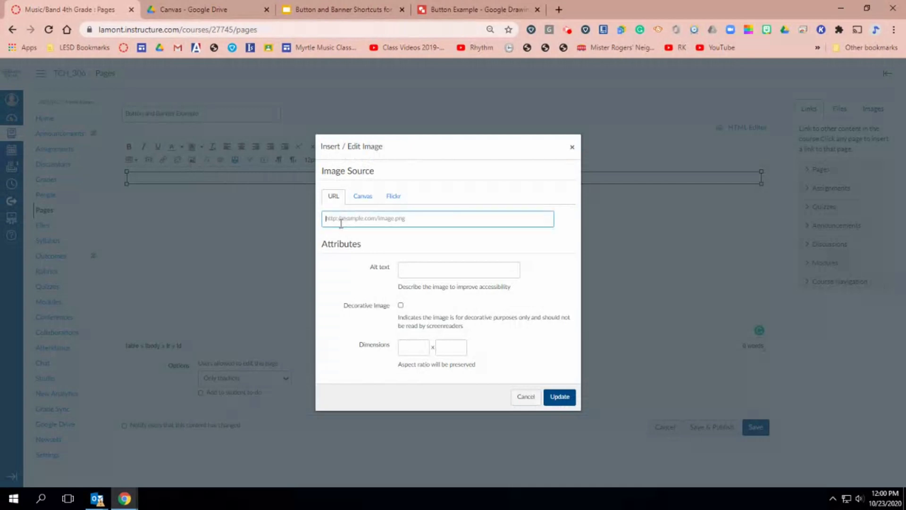
pyautogui.rightClick(341, 221)
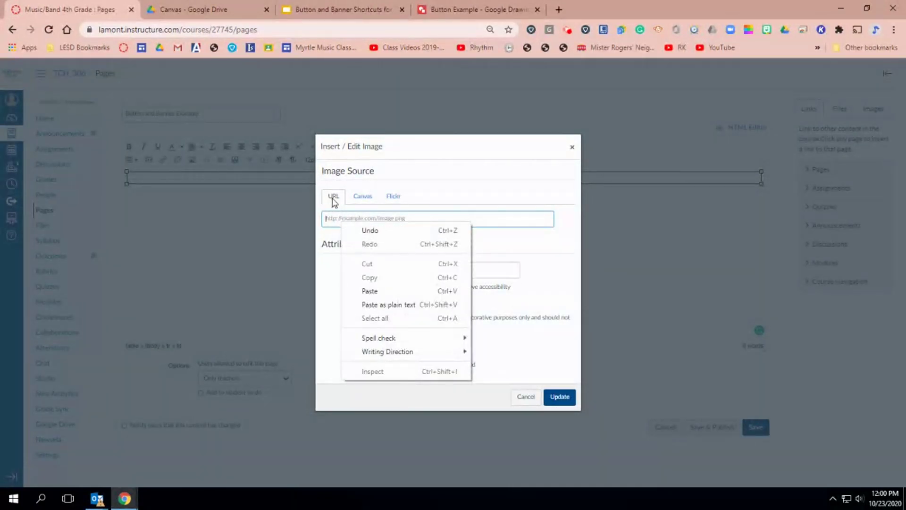
pyautogui.click(331, 218)
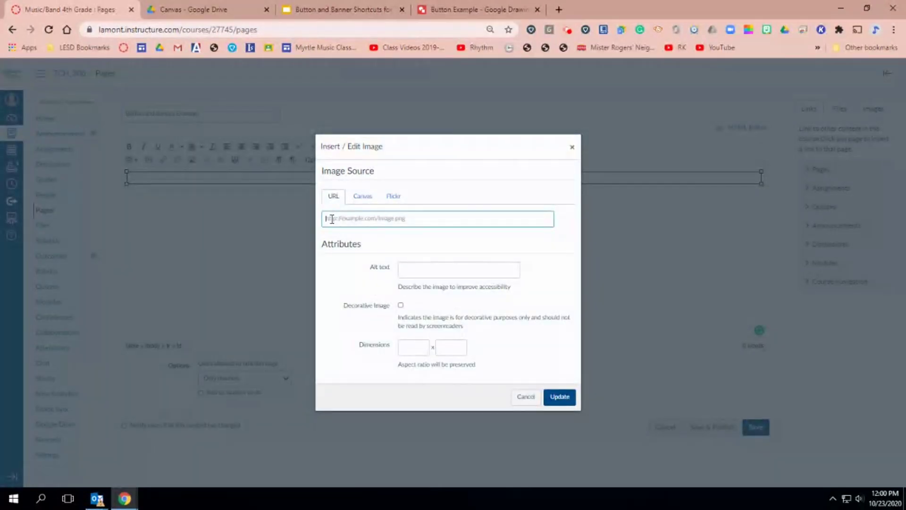
pyautogui.rightClick(331, 219)
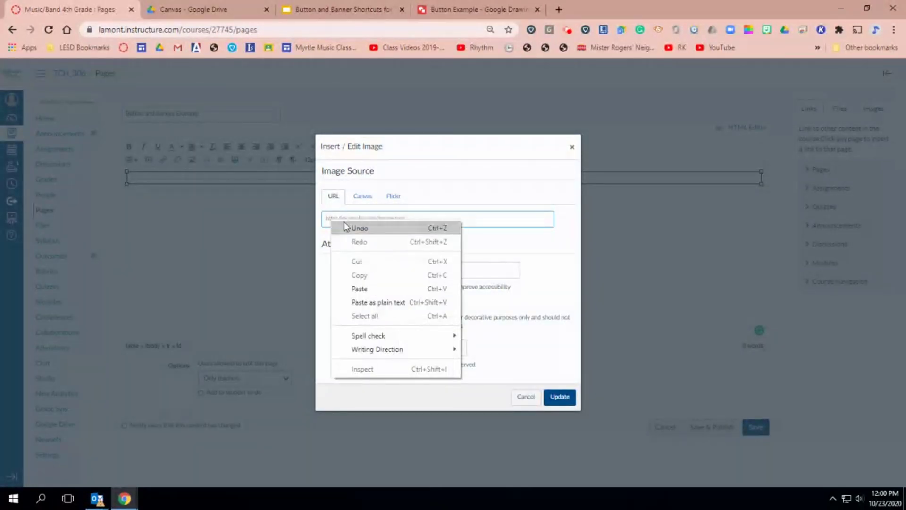
pyautogui.click(363, 290)
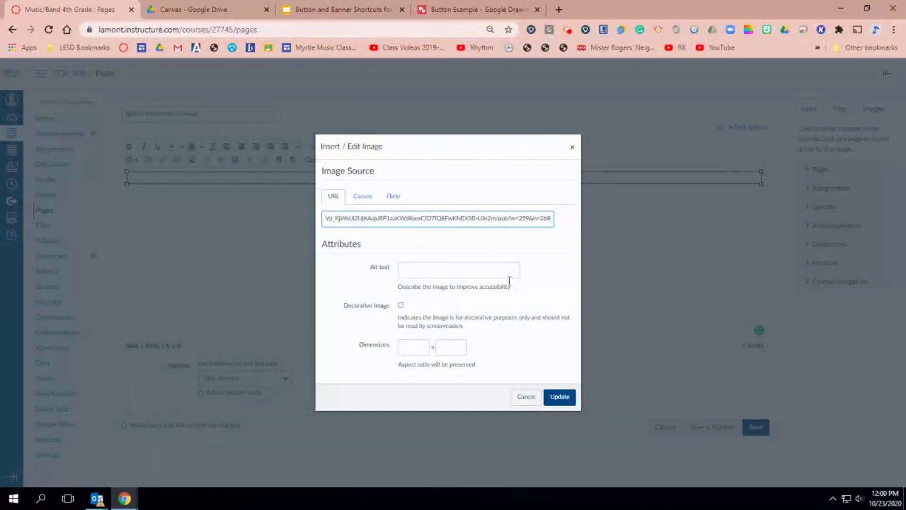
pyautogui.click(566, 398)
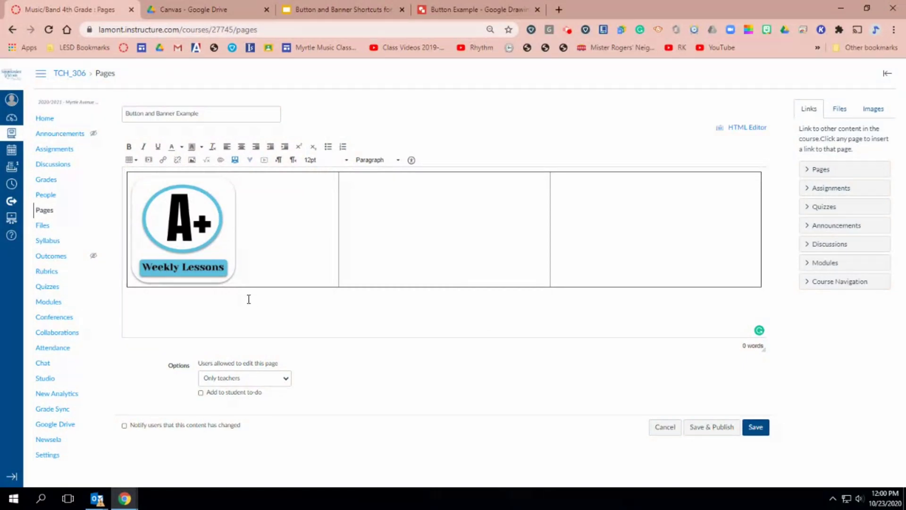
# Step: Return to the Button Example drawing in Google Drawings and make a copy of it named "Button Zoom" in the Canvas folder
pyautogui.click(305, 9)
pyautogui.click(472, 9)
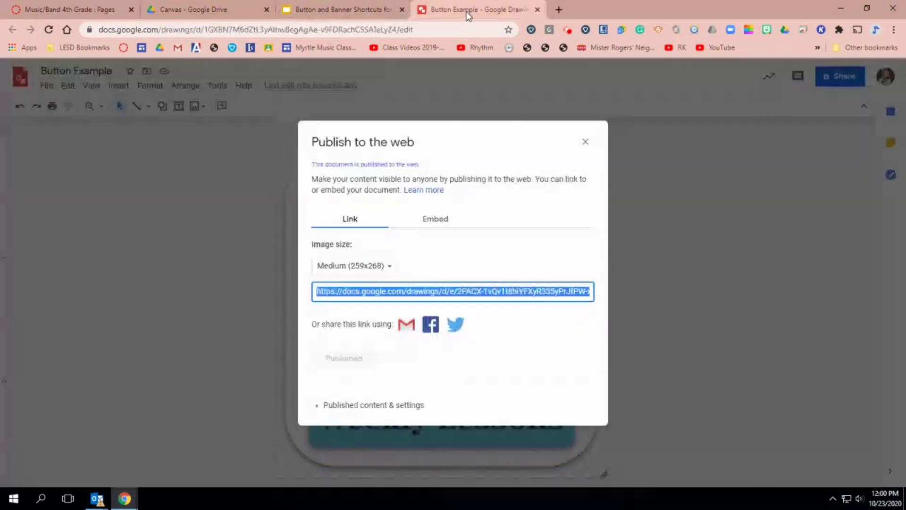
pyautogui.click(585, 142)
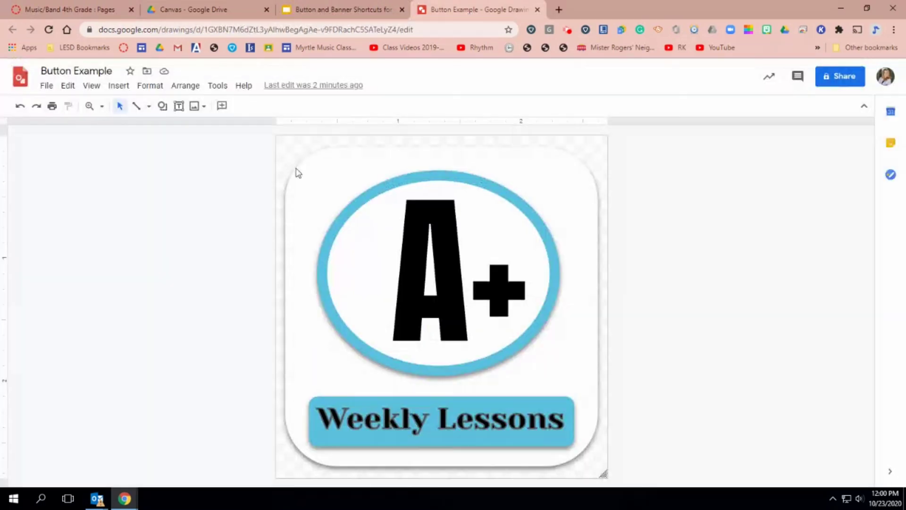
pyautogui.click(46, 86)
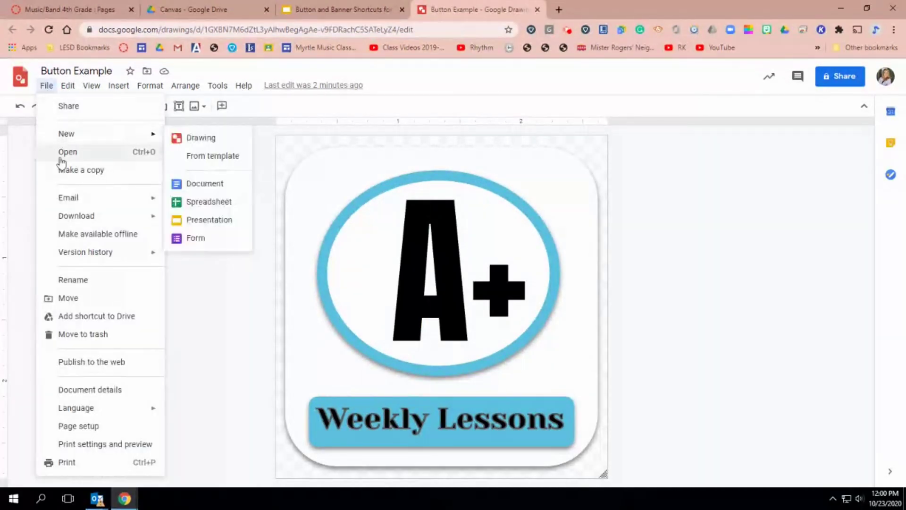
pyautogui.click(77, 171)
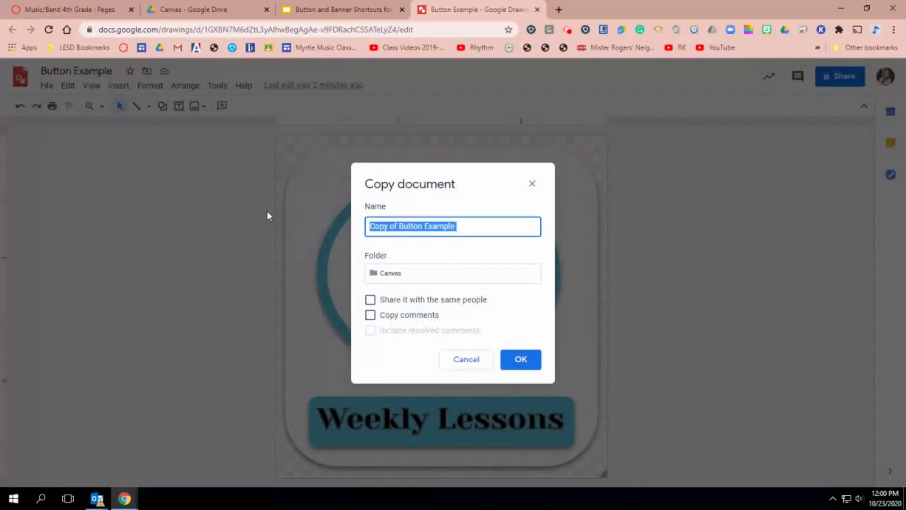
pyautogui.click(466, 226)
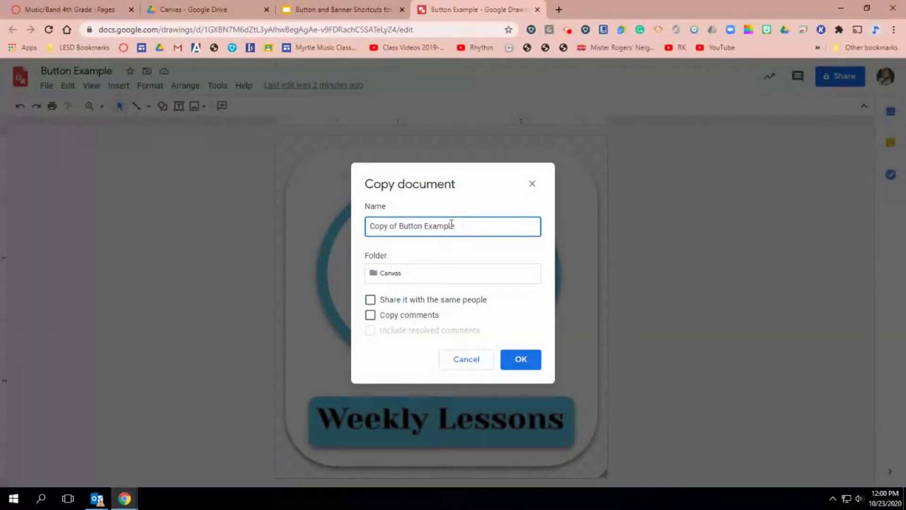
pyautogui.hotkey('ctrl', 'a')
pyautogui.write('Buto')
pyautogui.press('BackSpace')
pyautogui.write('ton Zoom')
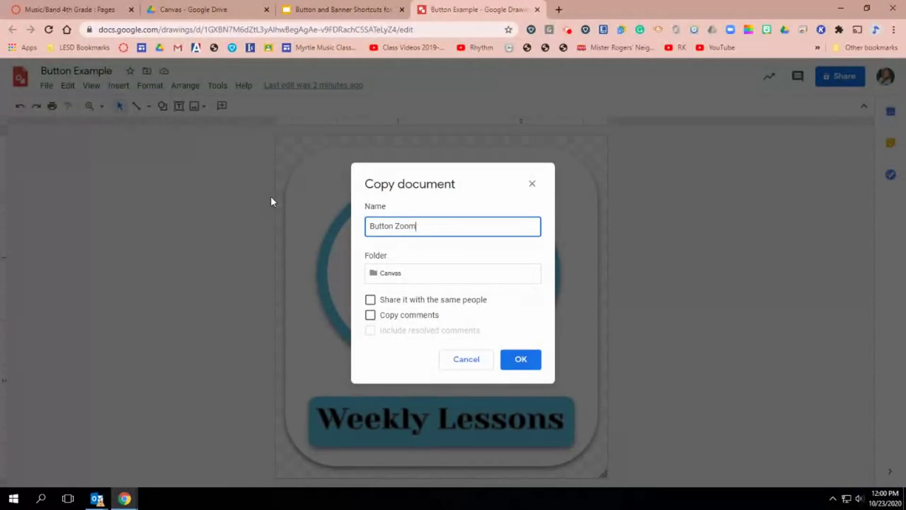
pyautogui.click(522, 356)
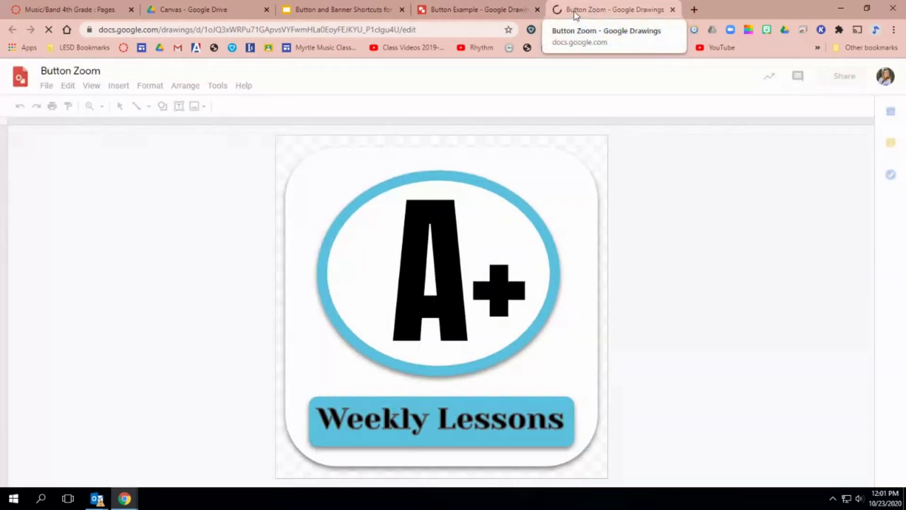
# Step: Delete the "A+" text box from inside the blue oval of the Button Zoom drawing
pyautogui.click(453, 263)
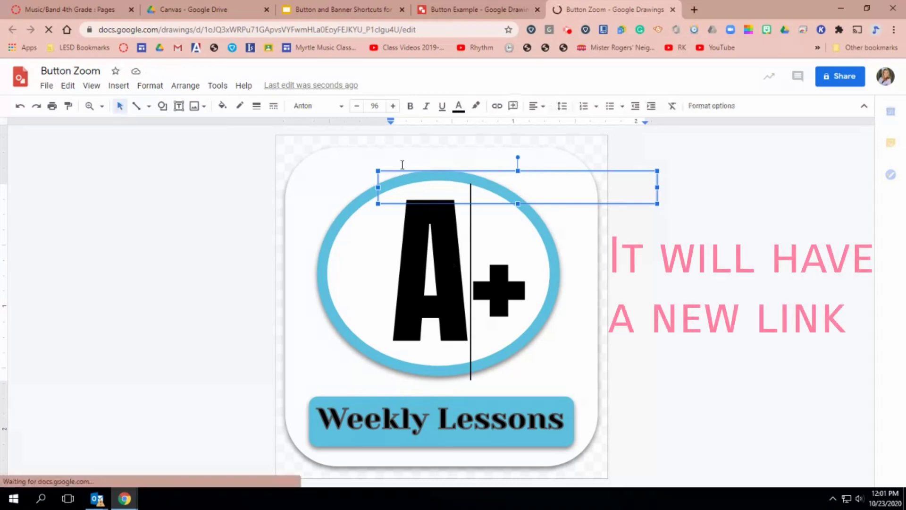
pyautogui.click(384, 169)
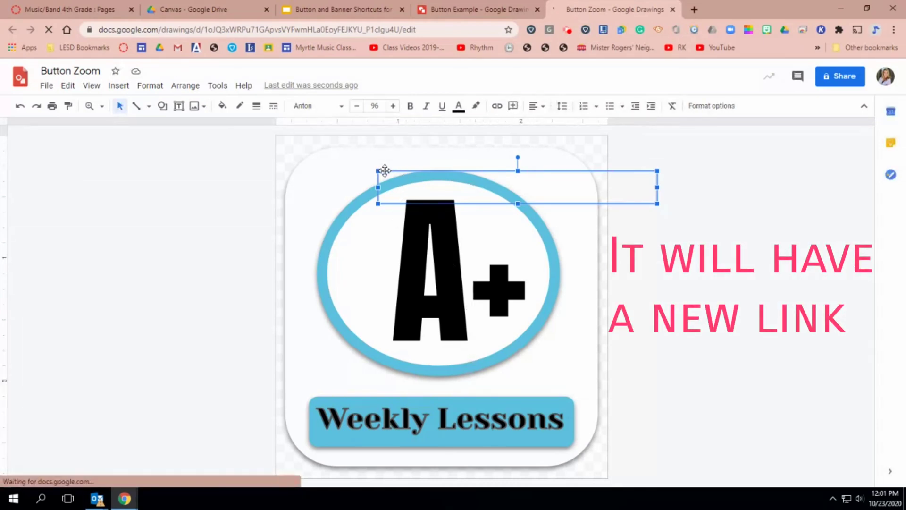
pyautogui.press('Delete')
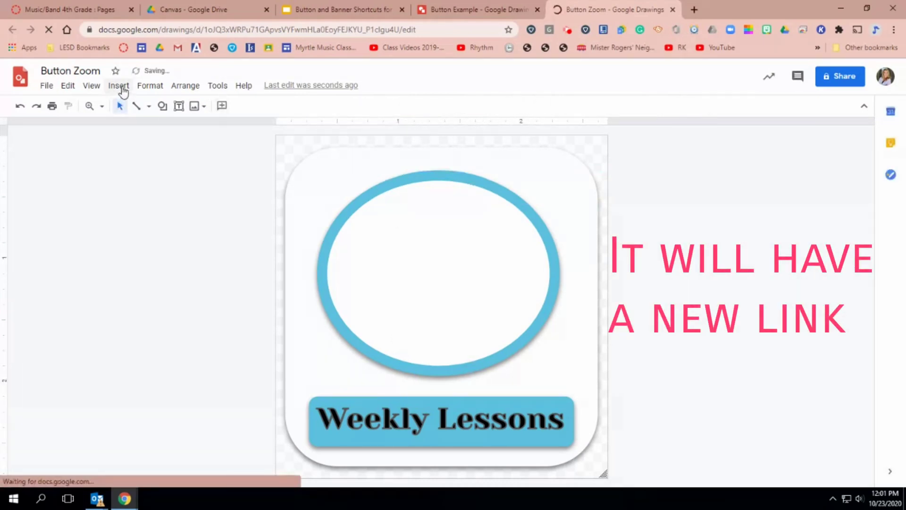
# Step: Search the web for "camera vector" images to insert into the drawing
pyautogui.click(120, 86)
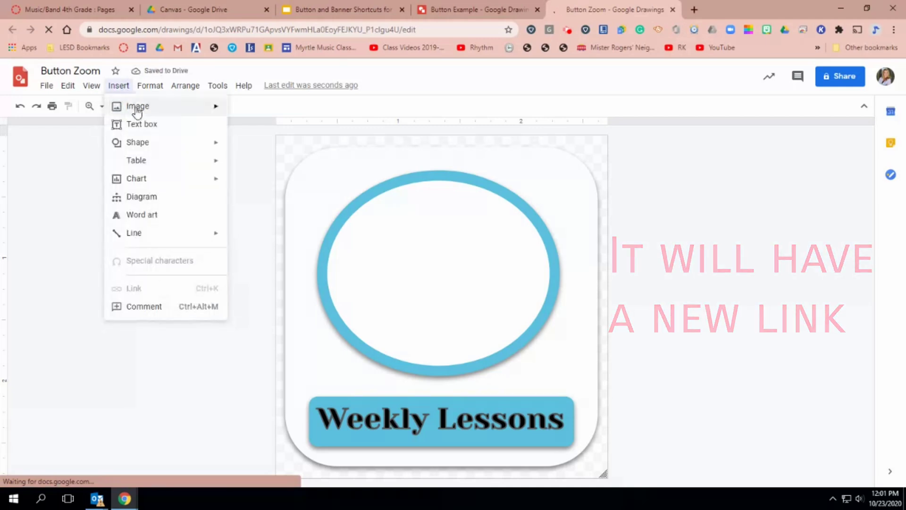
pyautogui.moveTo(144, 112)
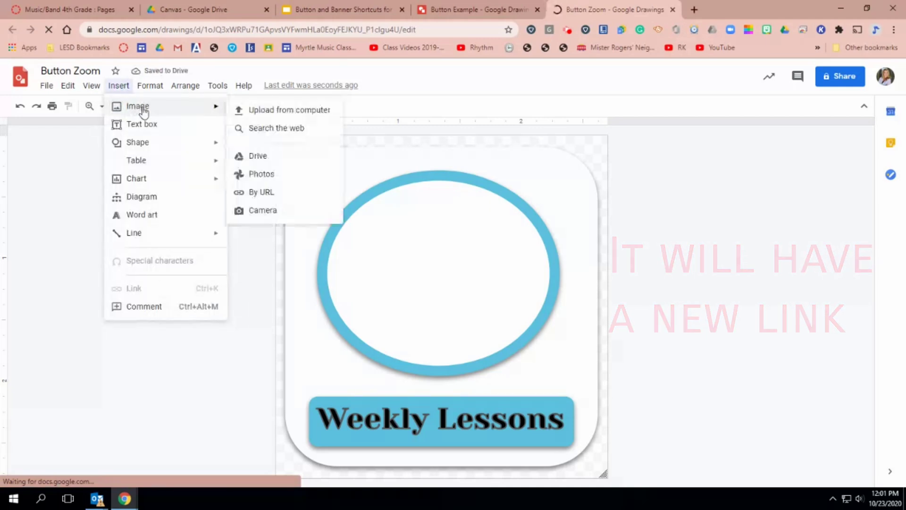
pyautogui.click(278, 130)
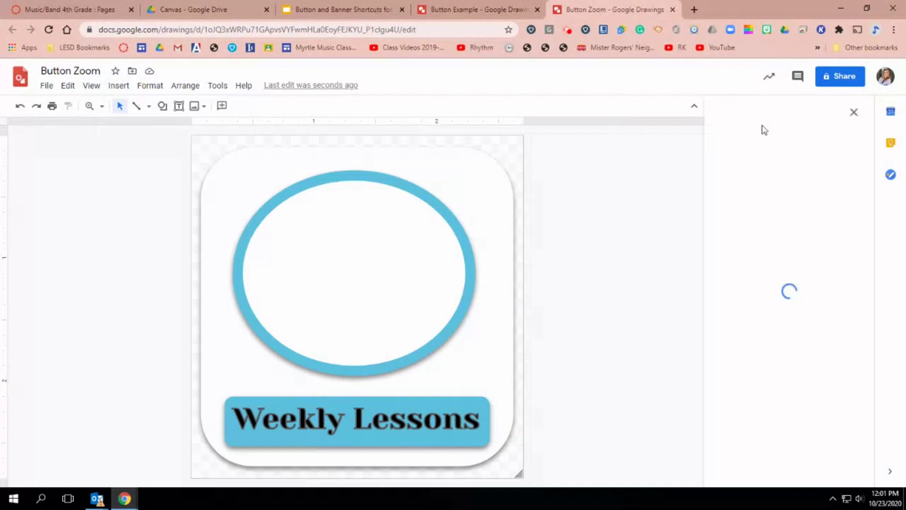
pyautogui.write('ca')
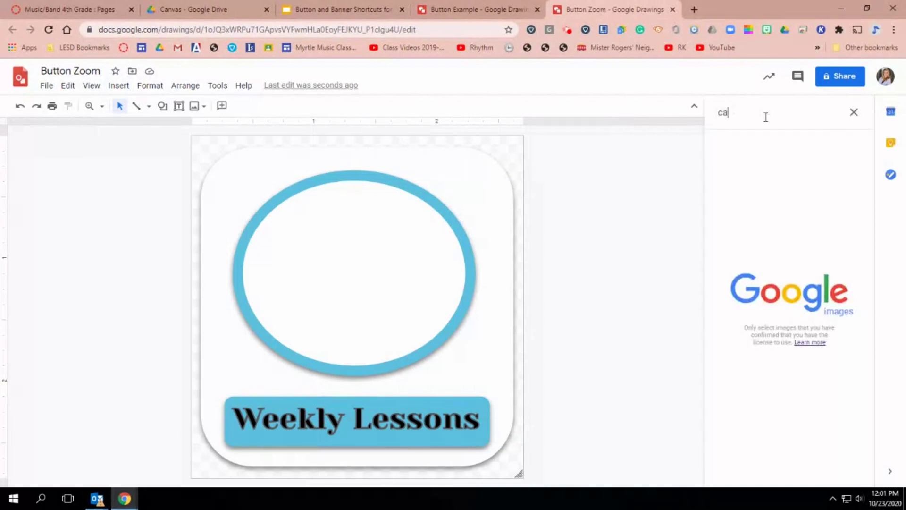
pyautogui.write('mera vector')
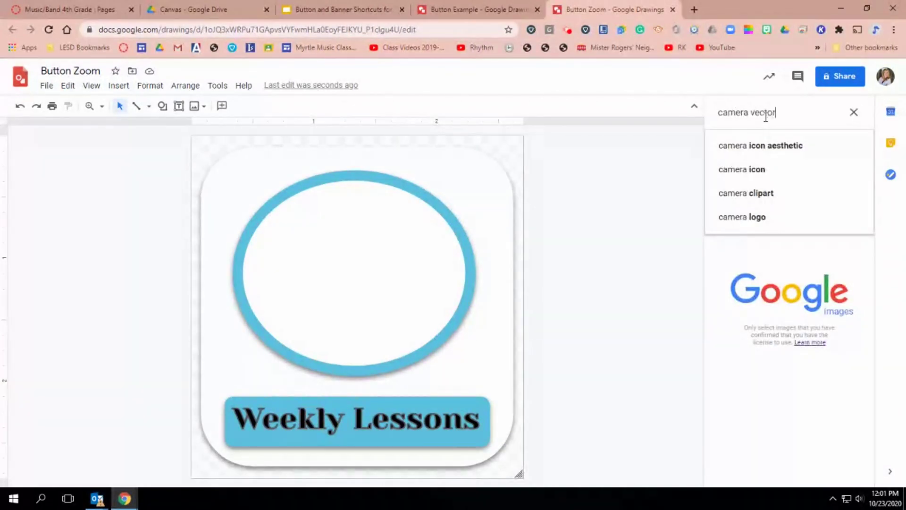
pyautogui.press('Return')
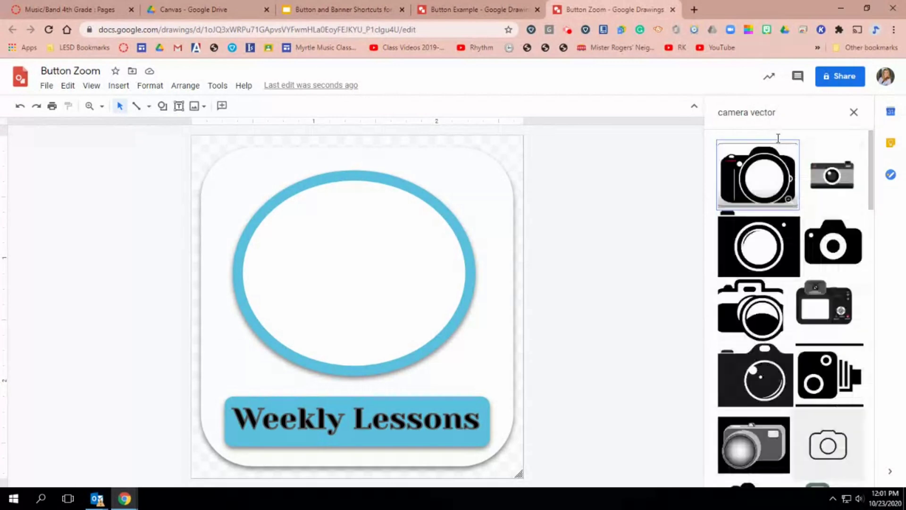
# Step: Insert the solid black camera with a white lens ring from the search results, sized and centered inside the blue oval
pyautogui.moveTo(833, 242); pyautogui.dragTo(321, 237)
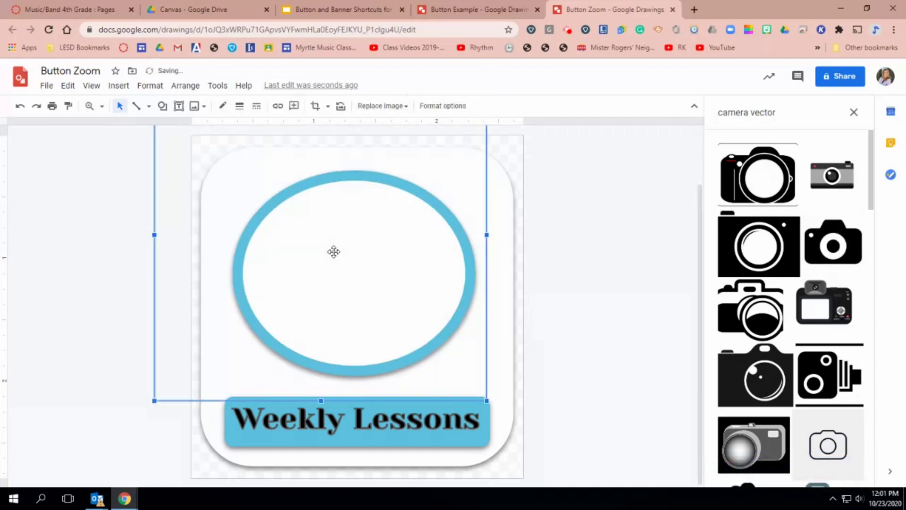
pyautogui.moveTo(487, 400); pyautogui.dragTo(232, 211)
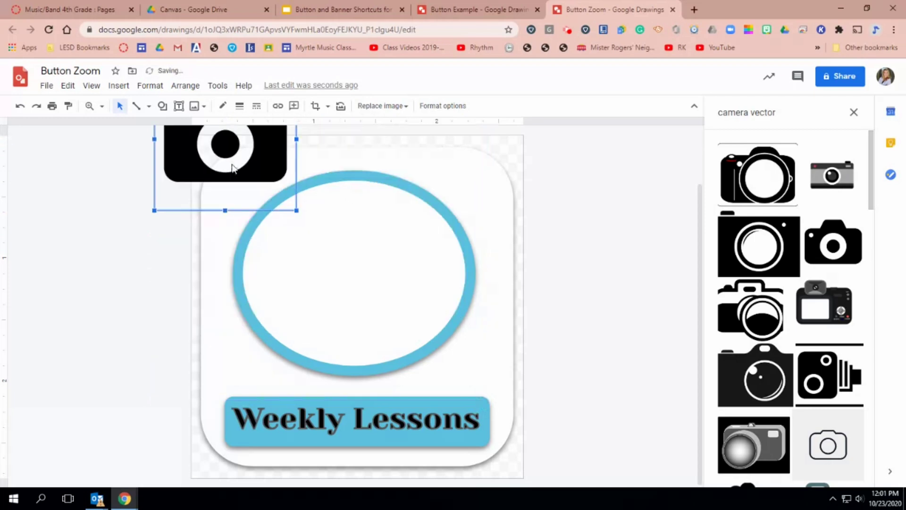
pyautogui.moveTo(232, 156); pyautogui.dragTo(364, 291)
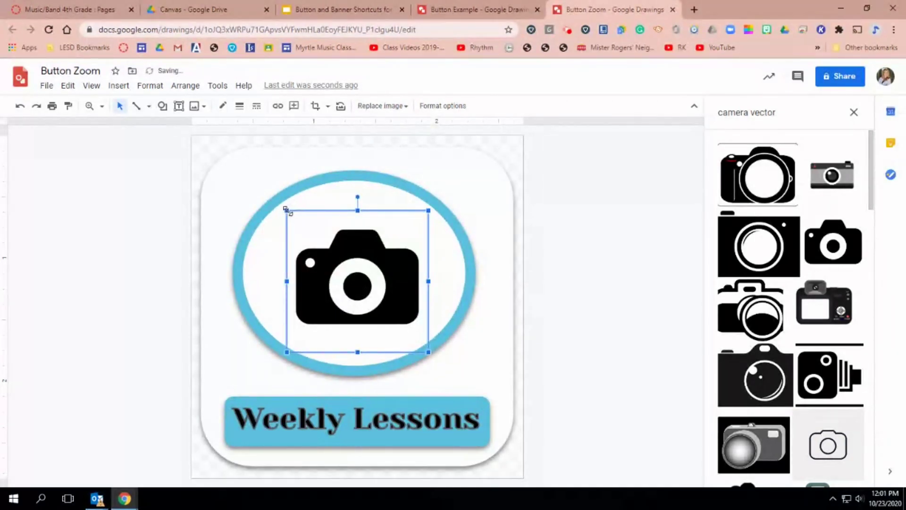
pyautogui.moveTo(286, 209); pyautogui.dragTo(272, 195)
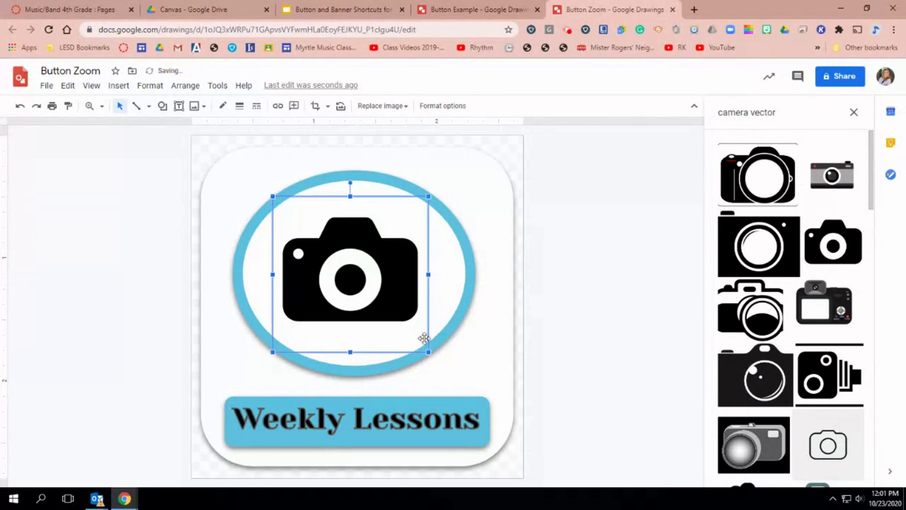
pyautogui.moveTo(428, 352); pyautogui.dragTo(435, 359)
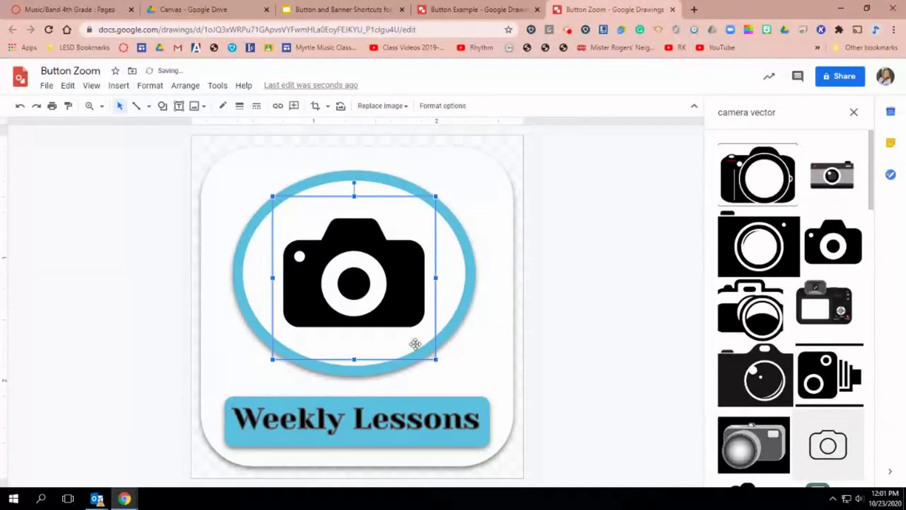
pyautogui.click(615, 249)
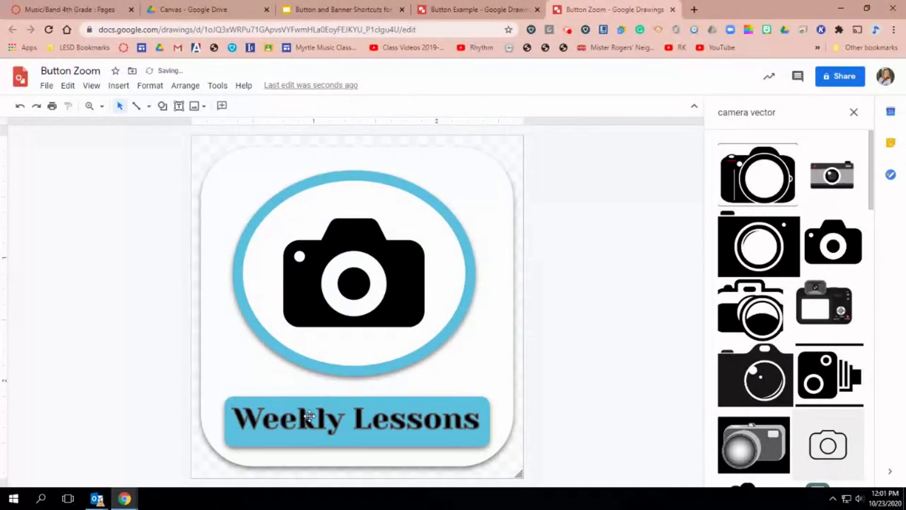
# Step: Replace the "Weekly Lessons" word art on the blue banner with the text "Zoom"
pyautogui.click(309, 416)
pyautogui.click(386, 446)
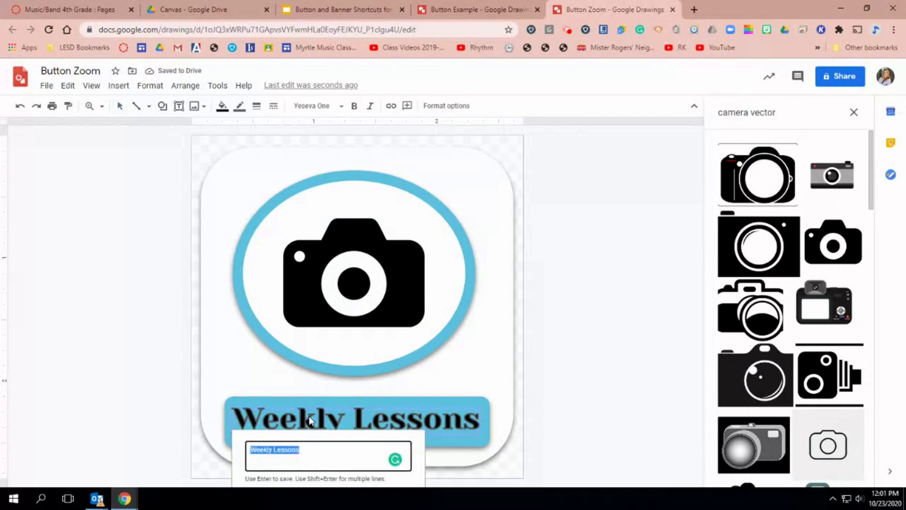
pyautogui.click(395, 459)
pyautogui.hotkey('ctrl', 'k')
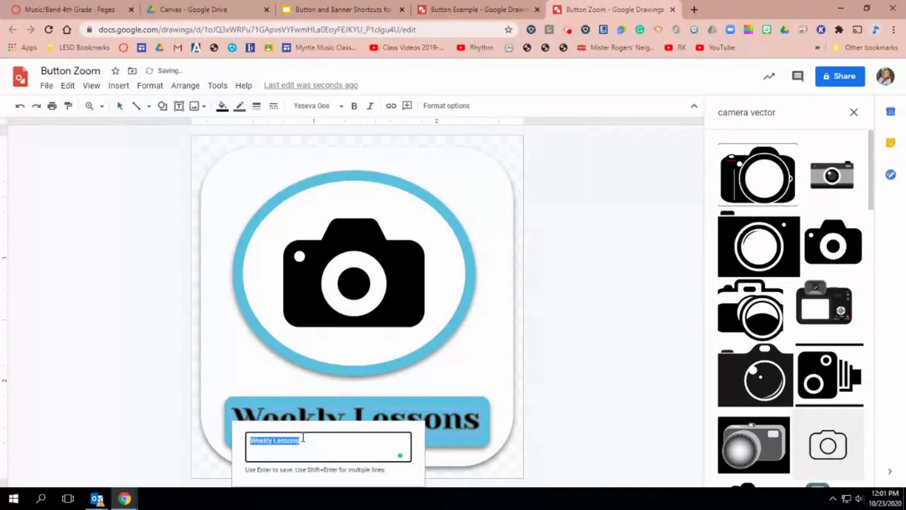
pyautogui.write('Zoom')
pyautogui.press('Return')
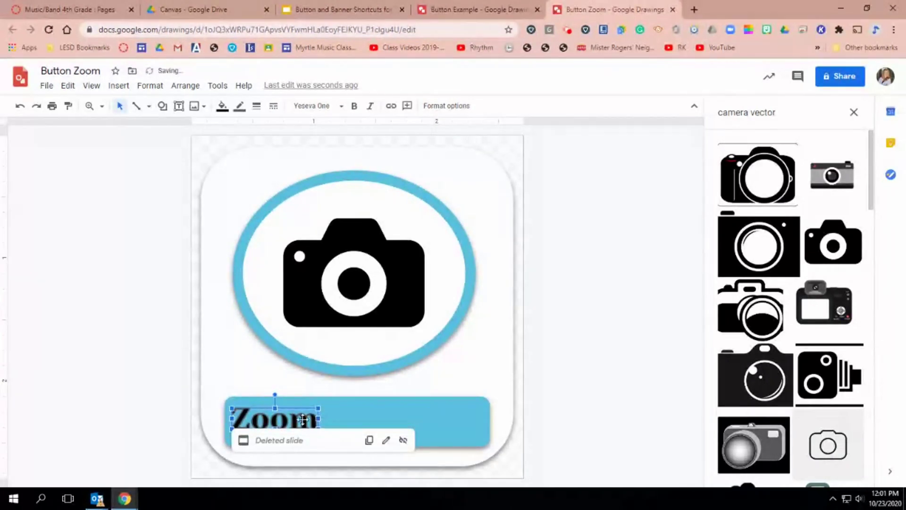
# Step: Center the "Zoom" word art on the blue banner
pyautogui.moveTo(296, 418); pyautogui.dragTo(371, 421)
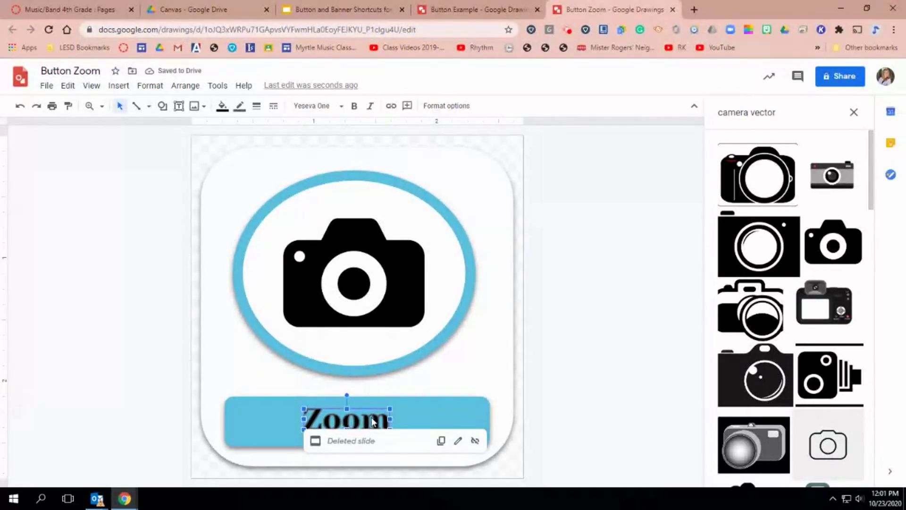
pyautogui.press('Right')
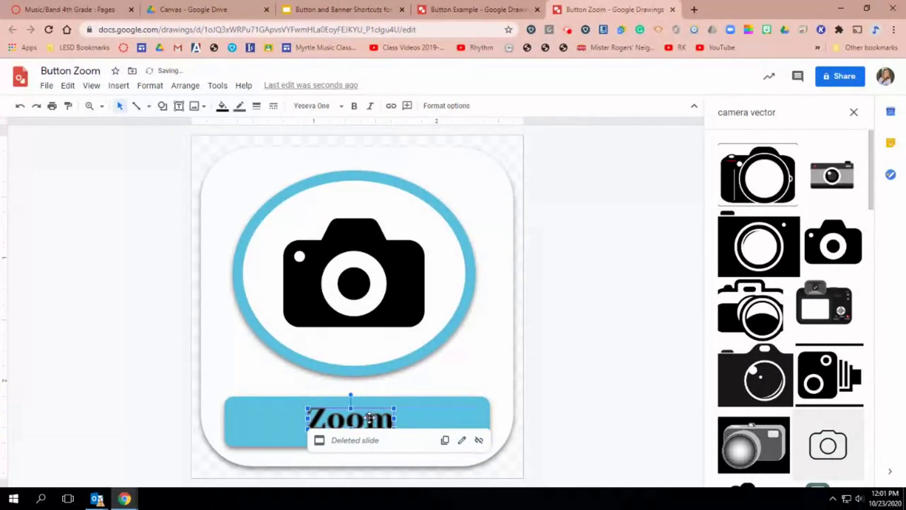
pyautogui.click(572, 368)
pyautogui.click(344, 425)
pyautogui.moveTo(344, 425); pyautogui.dragTo(351, 427)
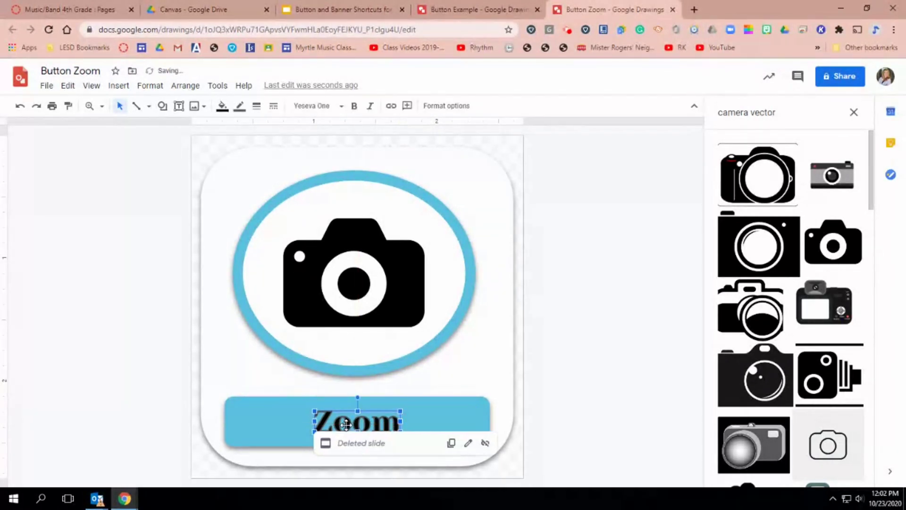
pyautogui.click(573, 351)
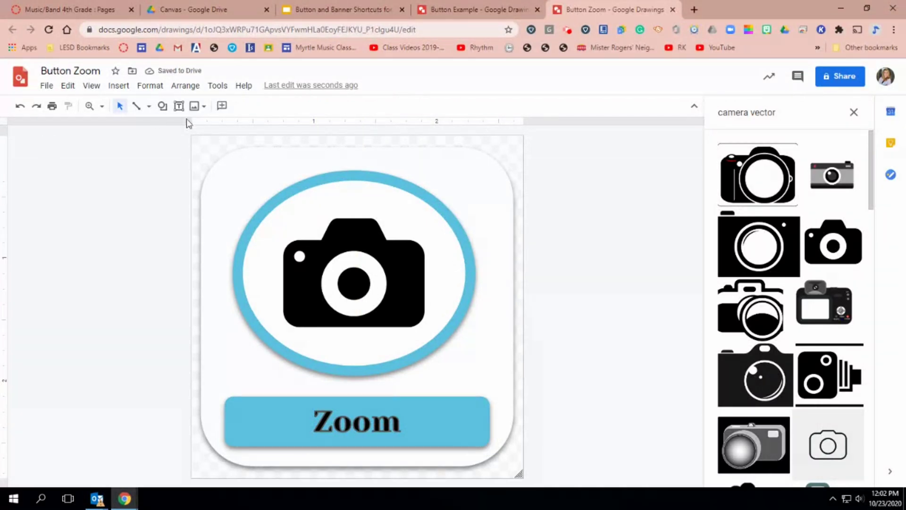
# Step: Change the border color of the oval around the camera to golden yellow
pyautogui.click(290, 195)
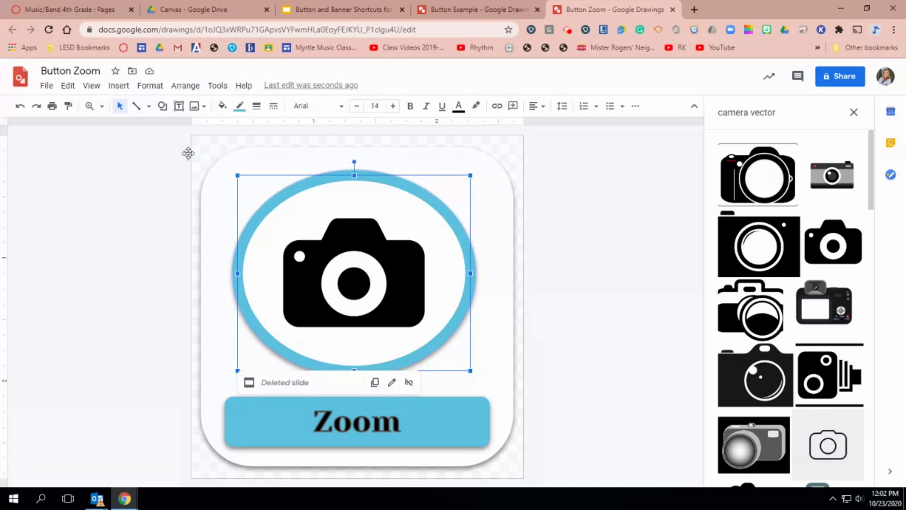
pyautogui.click(239, 107)
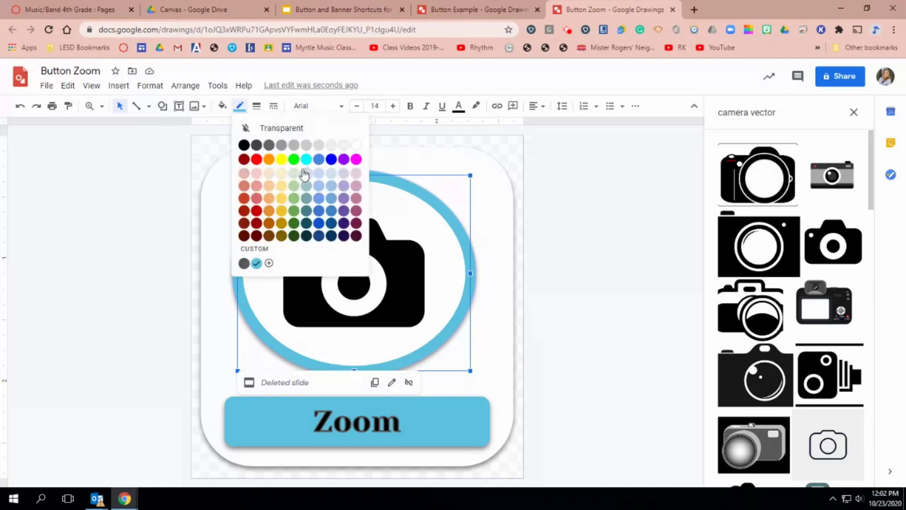
pyautogui.click(282, 209)
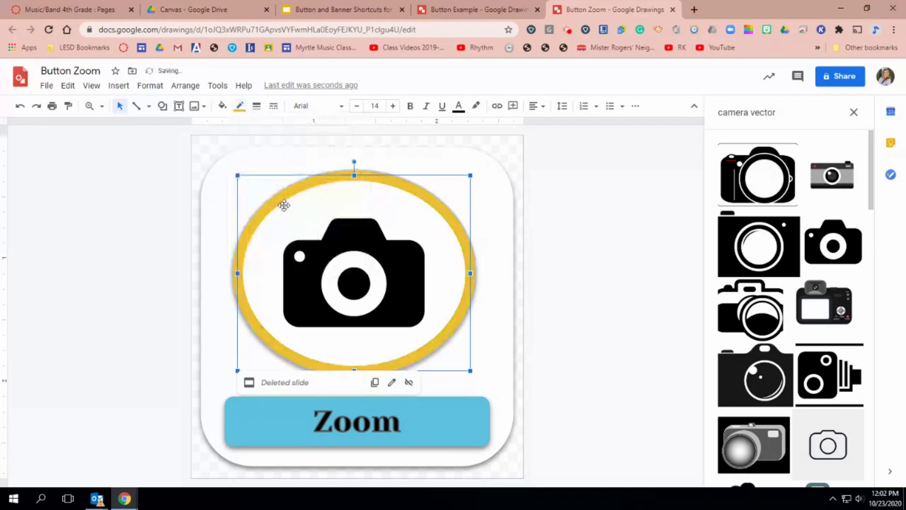
pyautogui.click(114, 207)
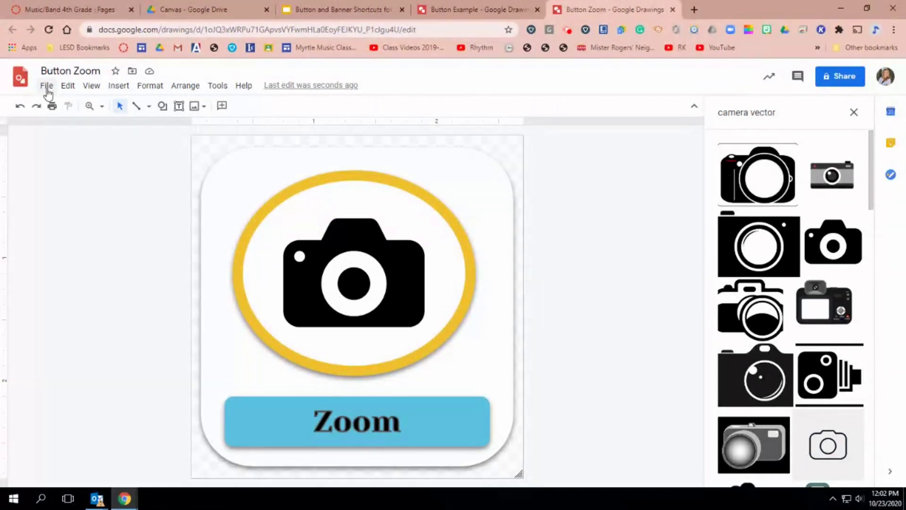
# Step: Publish the Button Zoom drawing to the web as a Medium (259x268) image and copy its link
pyautogui.click(46, 87)
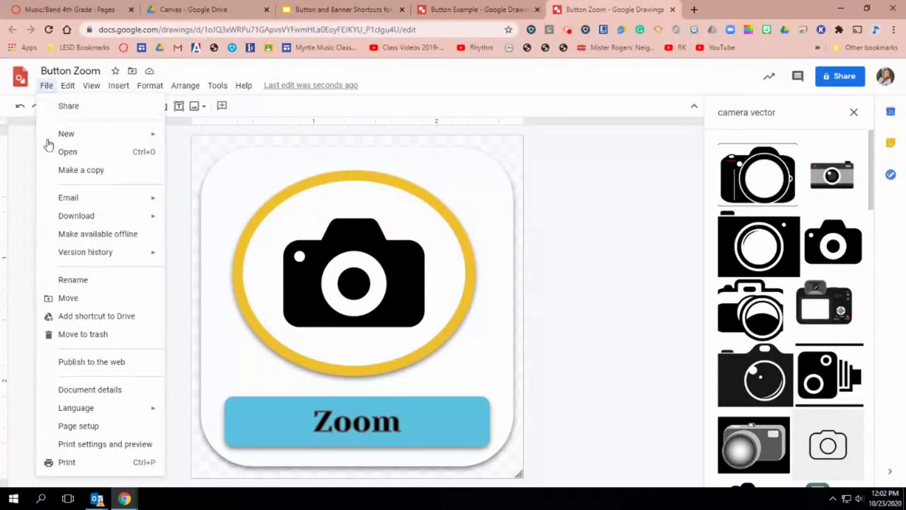
pyautogui.click(98, 367)
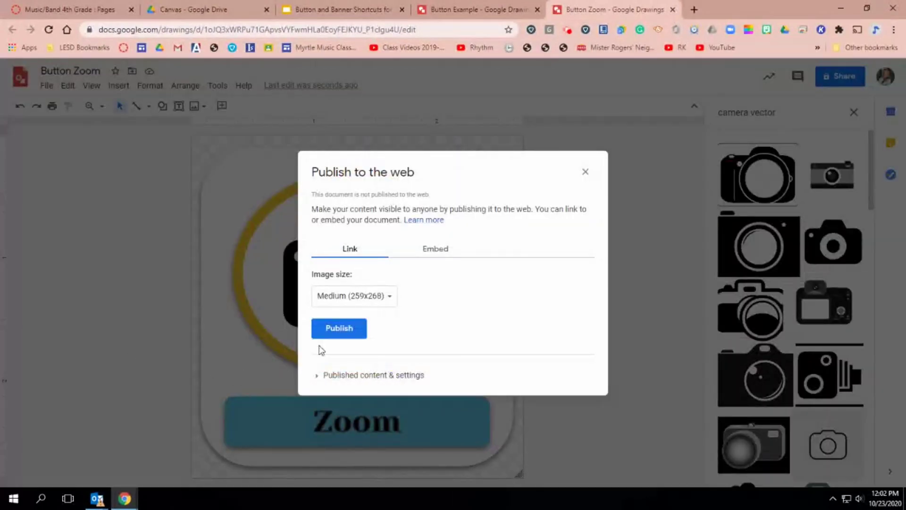
pyautogui.click(338, 328)
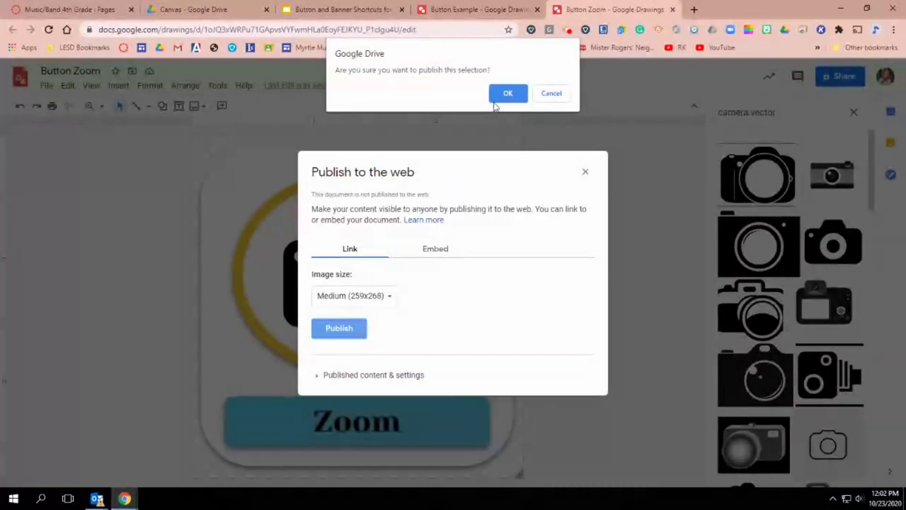
pyautogui.click(507, 94)
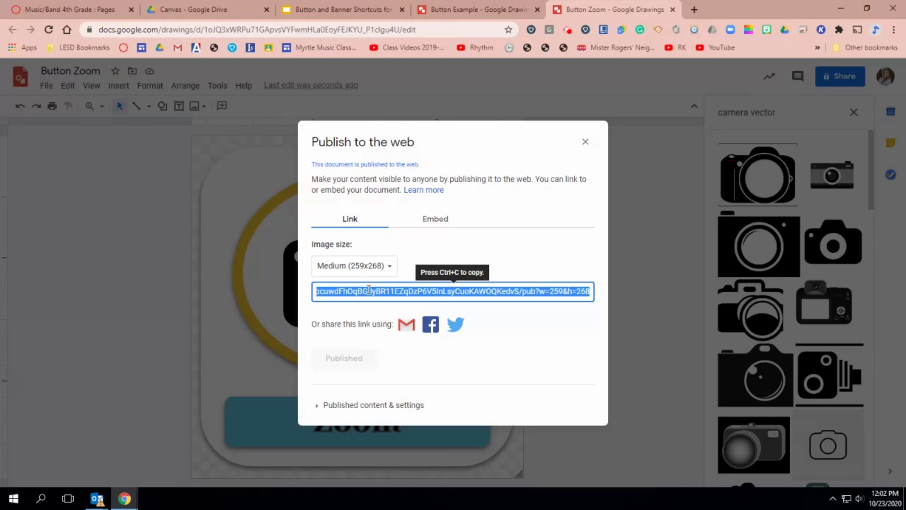
pyautogui.hotkey('ctrl', 'c')
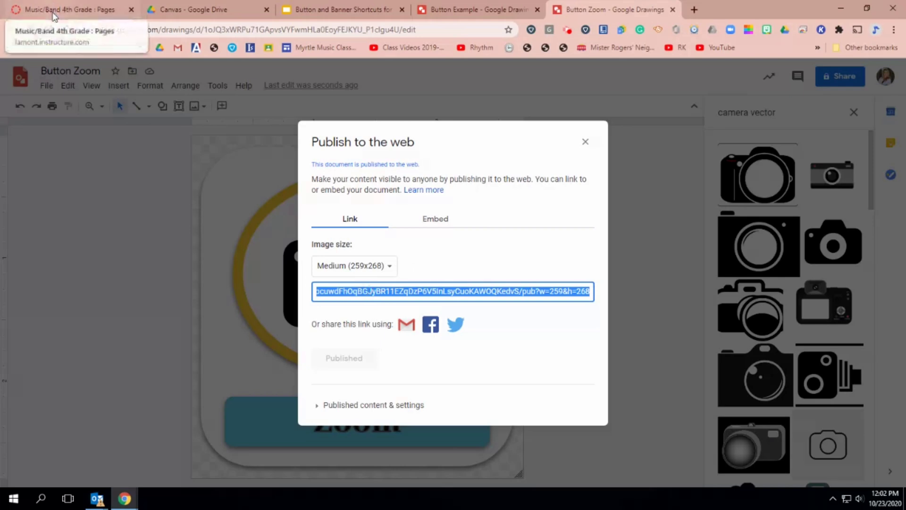
# Step: Switch to the Canvas page and insert the Zoom button into the table's middle cell, using the copied link as the image URL
pyautogui.click(53, 12)
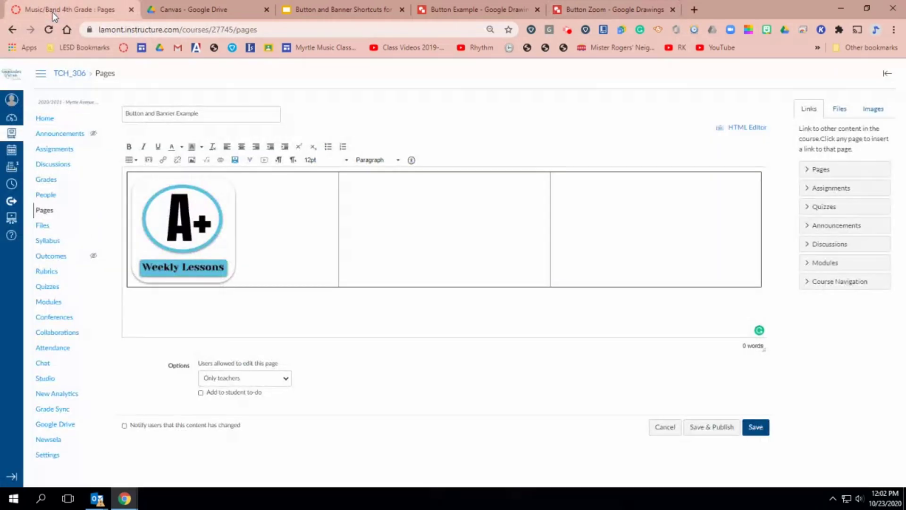
pyautogui.click(381, 220)
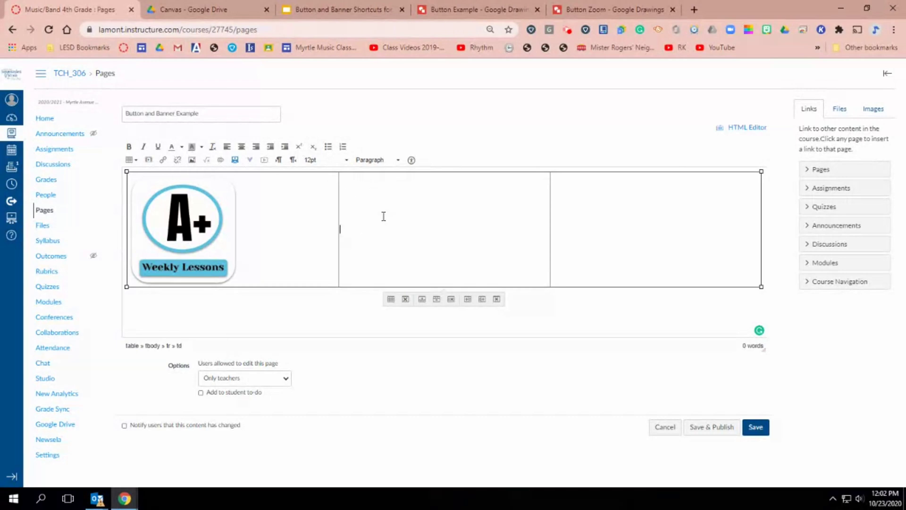
pyautogui.click(192, 160)
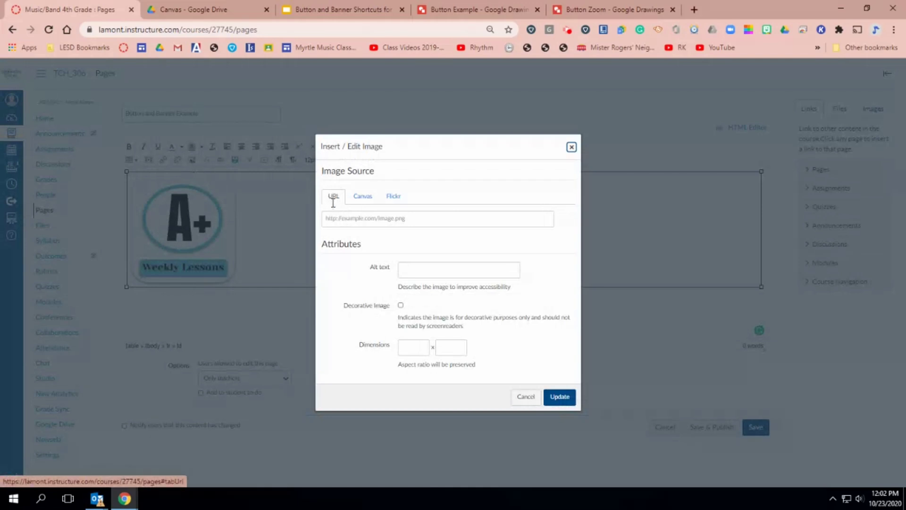
pyautogui.click(335, 220)
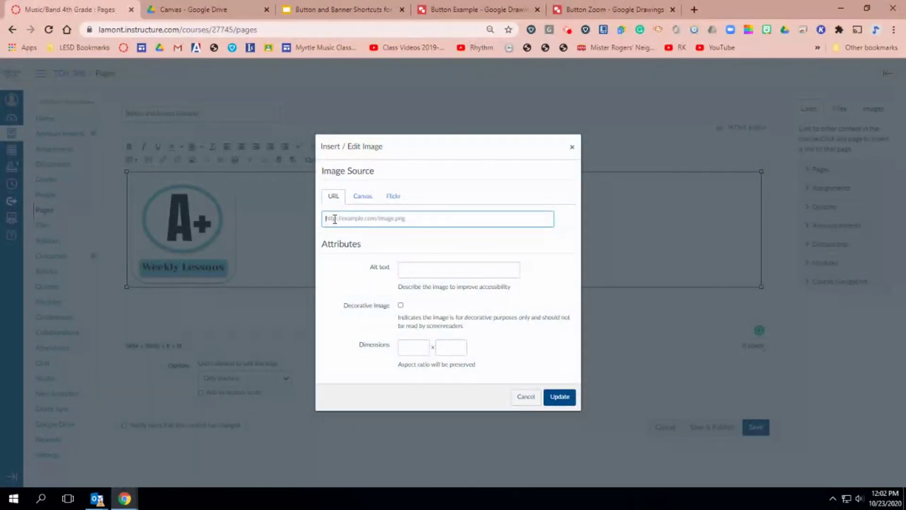
pyautogui.hotkey('ctrl', 'v')
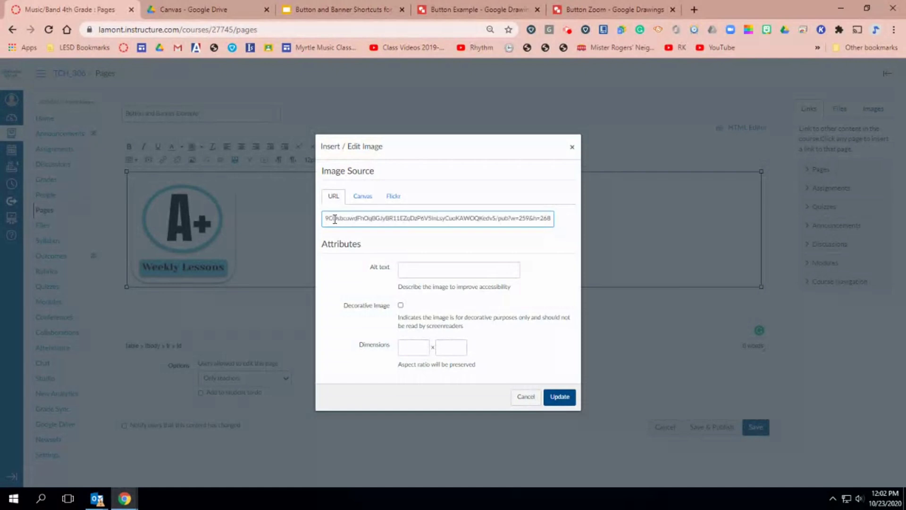
pyautogui.click(570, 397)
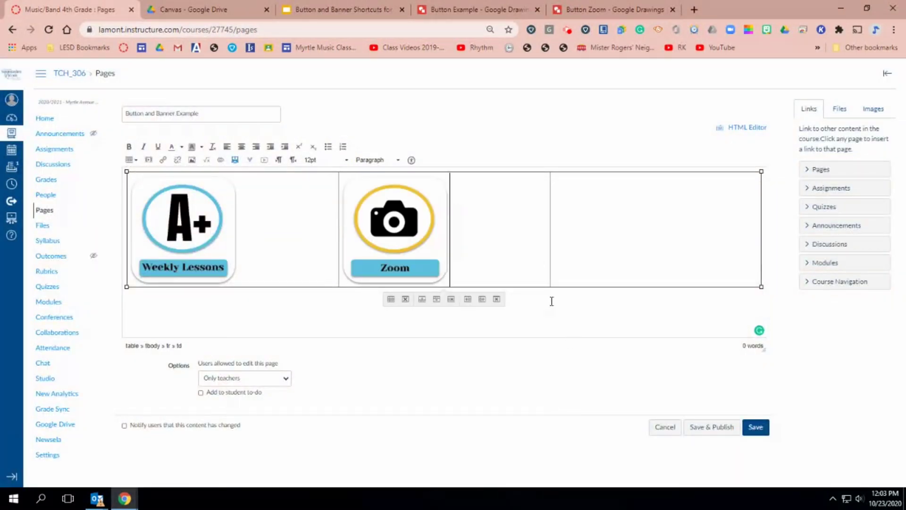
# Step: Center the Weekly Lessons and Zoom button images within their table cells
pyautogui.click(193, 220)
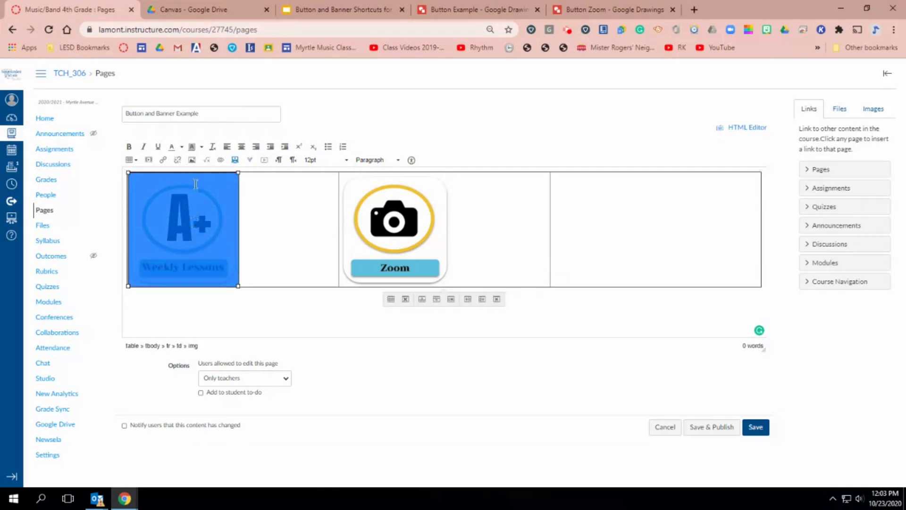
pyautogui.click(241, 150)
pyautogui.click(397, 218)
pyautogui.click(242, 147)
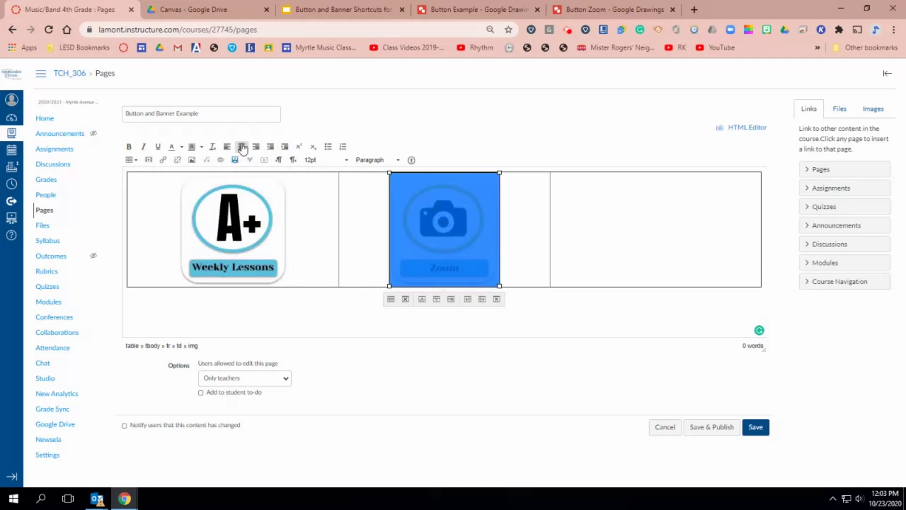
# Step: Narrow the button table to about 69% width so its columns fit closer around the images
pyautogui.click(722, 204)
pyautogui.moveTo(760, 172); pyautogui.dragTo(546, 208)
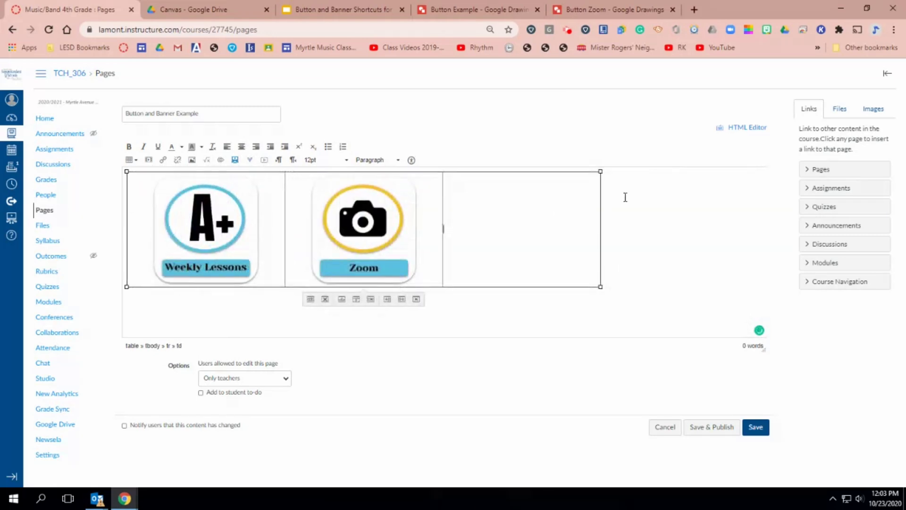
pyautogui.moveTo(598, 175); pyautogui.dragTo(555, 182)
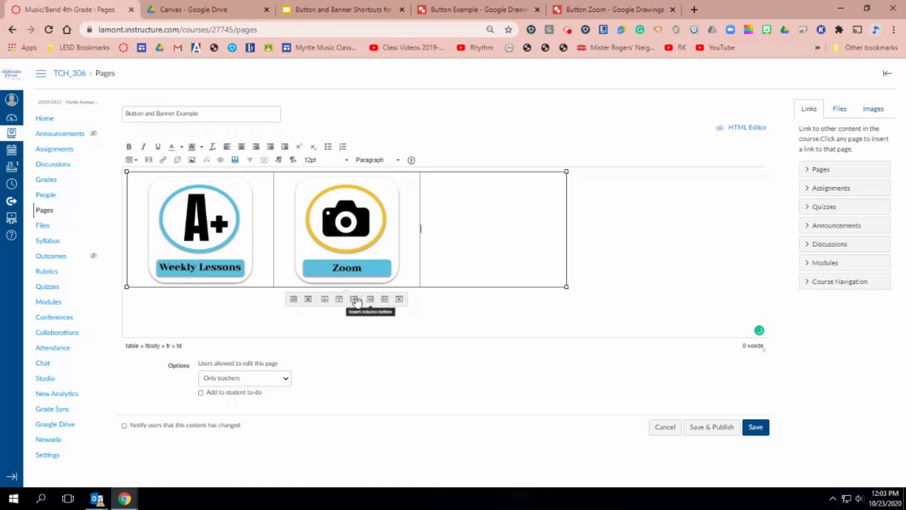
# Step: Set the button table's alignment to Center in its table properties and save the page
pyautogui.click(294, 299)
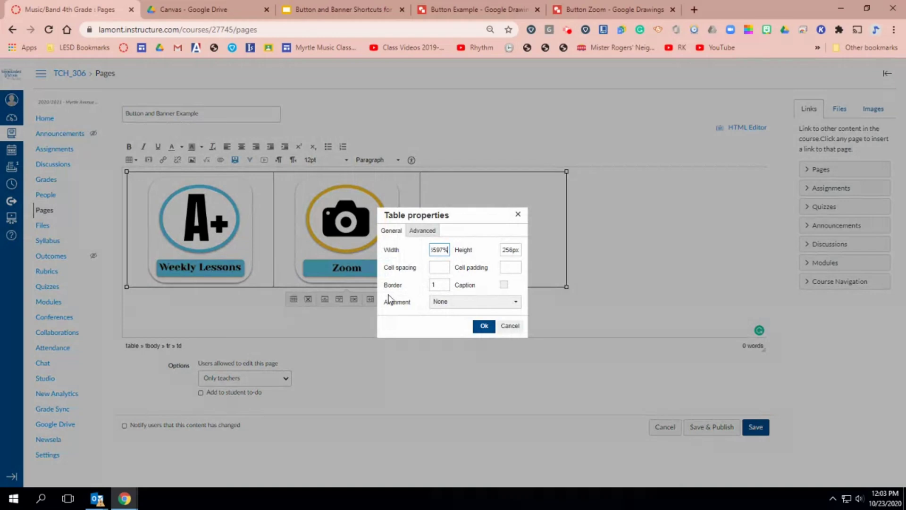
pyautogui.click(443, 304)
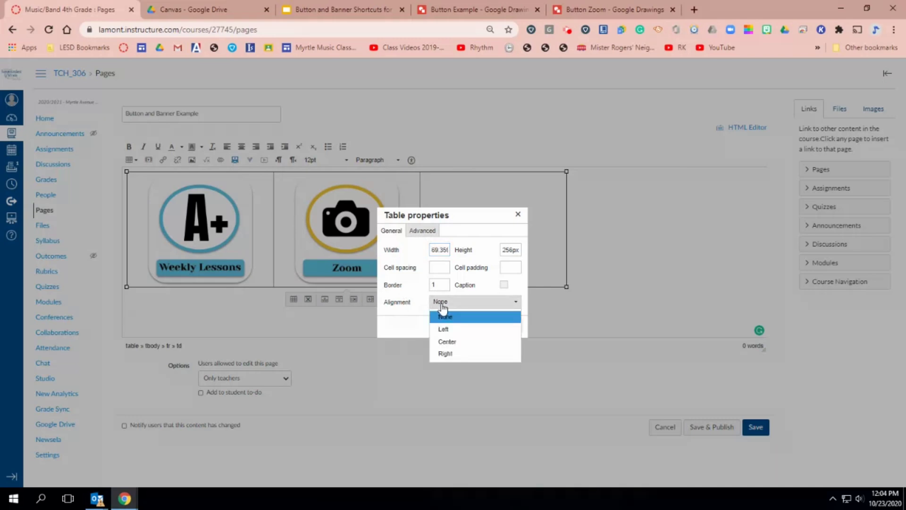
pyautogui.click(445, 341)
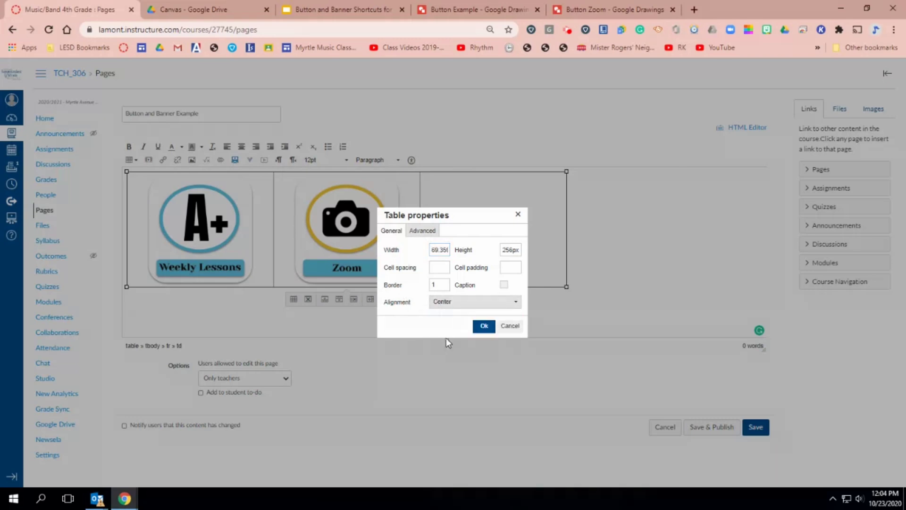
pyautogui.click(483, 325)
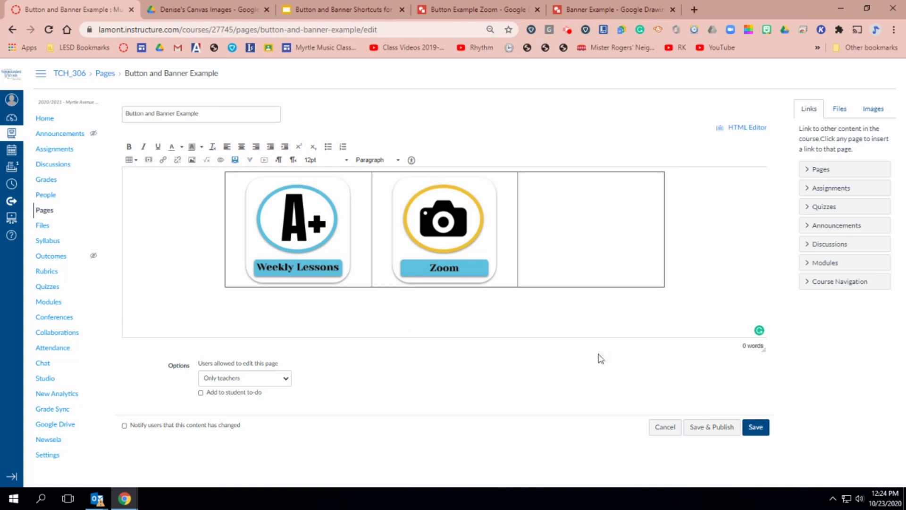
pyautogui.click(755, 427)
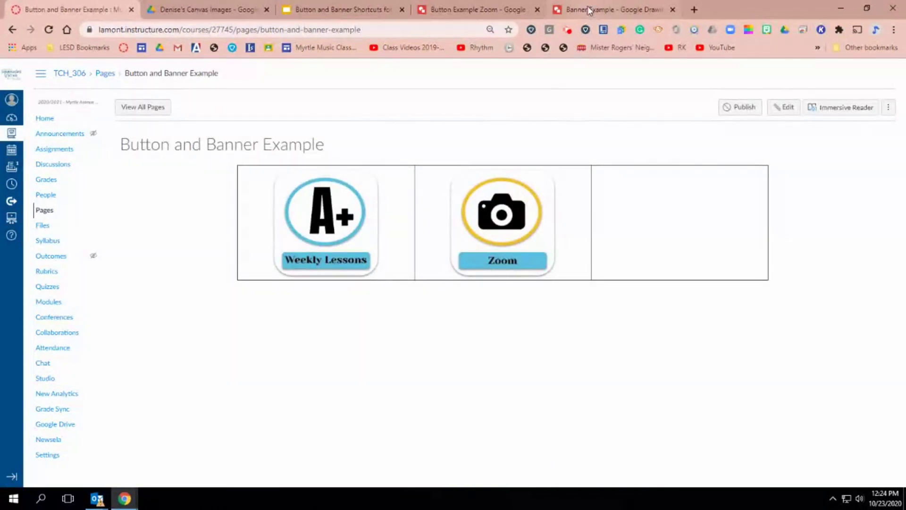
# Step: Switch to the Button Example Zoom drawing and change the border color of the oval around the camera to magenta
pyautogui.click(479, 11)
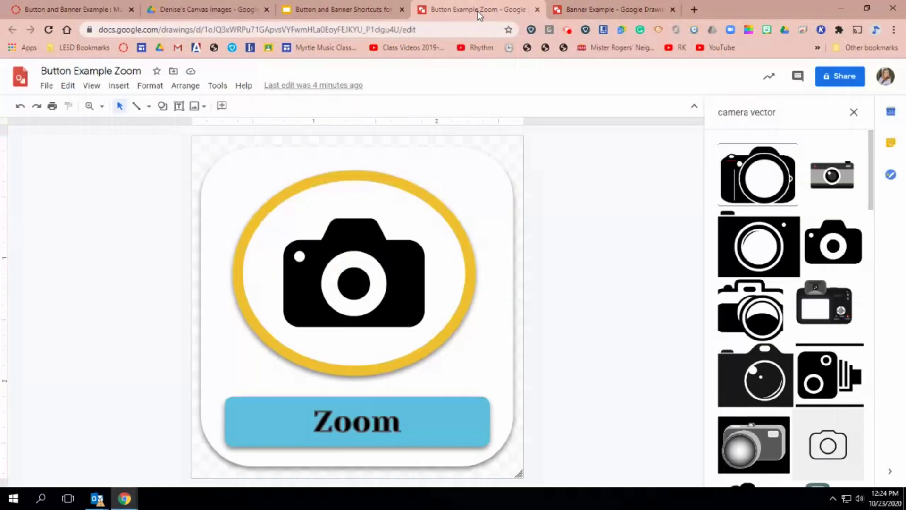
pyautogui.click(320, 179)
pyautogui.click(240, 105)
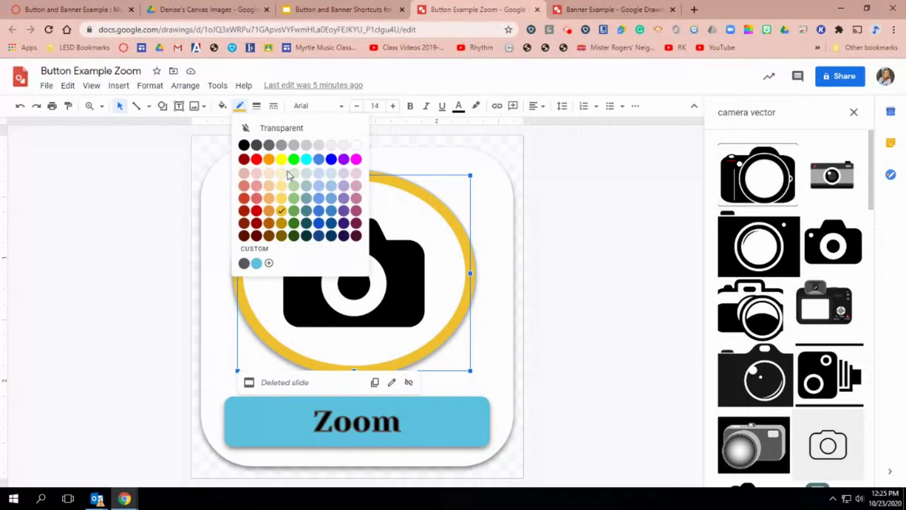
pyautogui.click(356, 159)
pyautogui.click(558, 171)
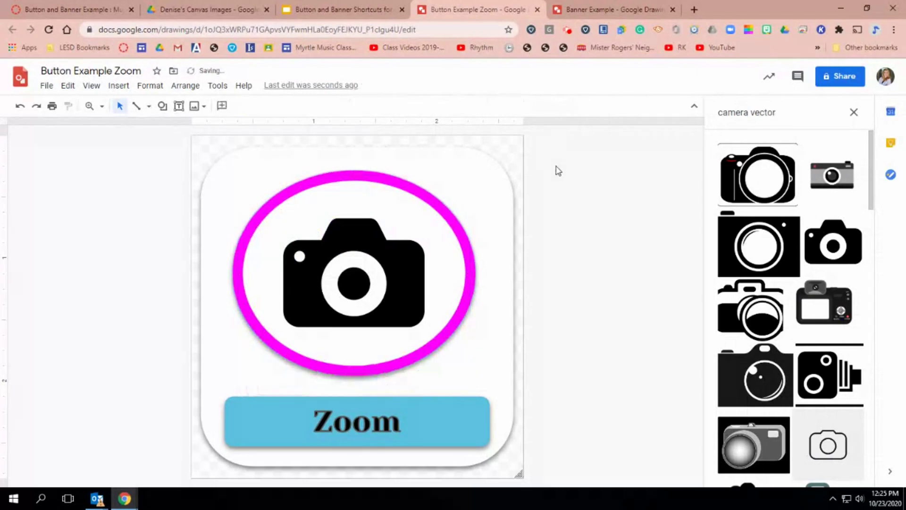
# Step: Return to the Button and Banner Example page in Canvas and reload it to check the Zoom button image
pyautogui.click(602, 6)
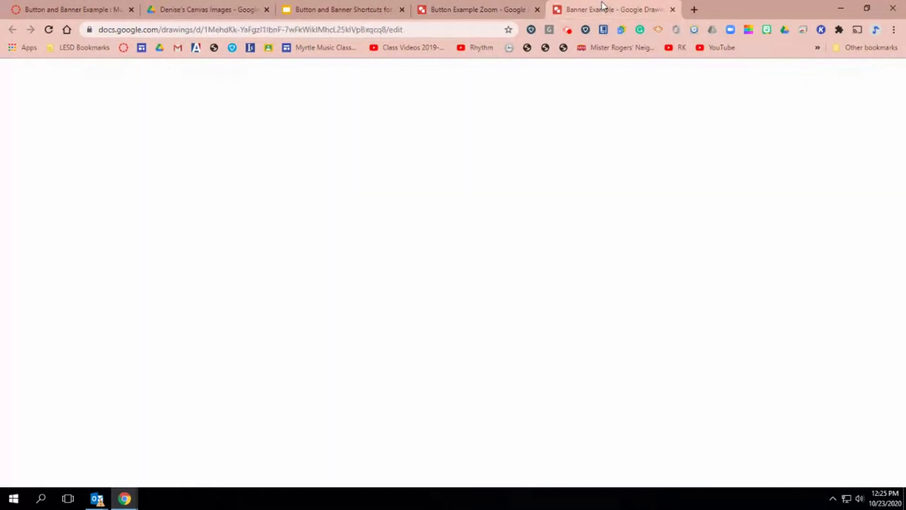
pyautogui.click(330, 7)
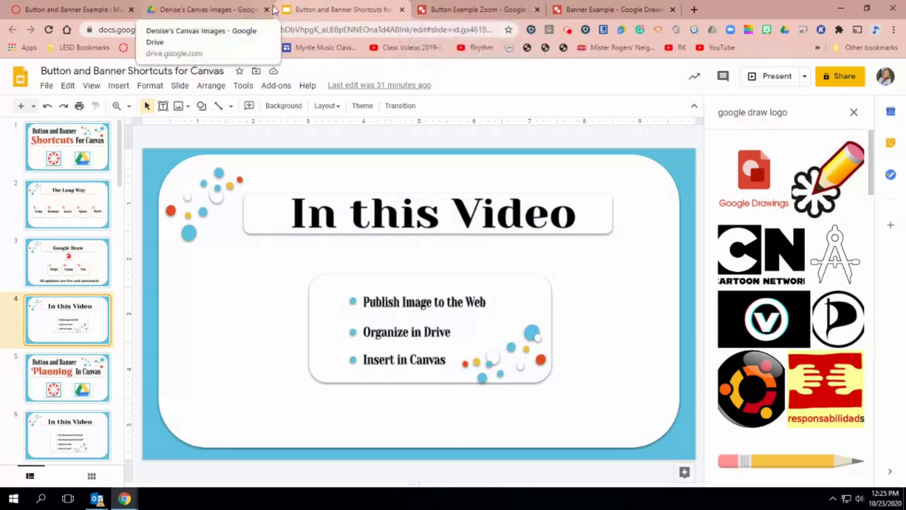
pyautogui.click(68, 14)
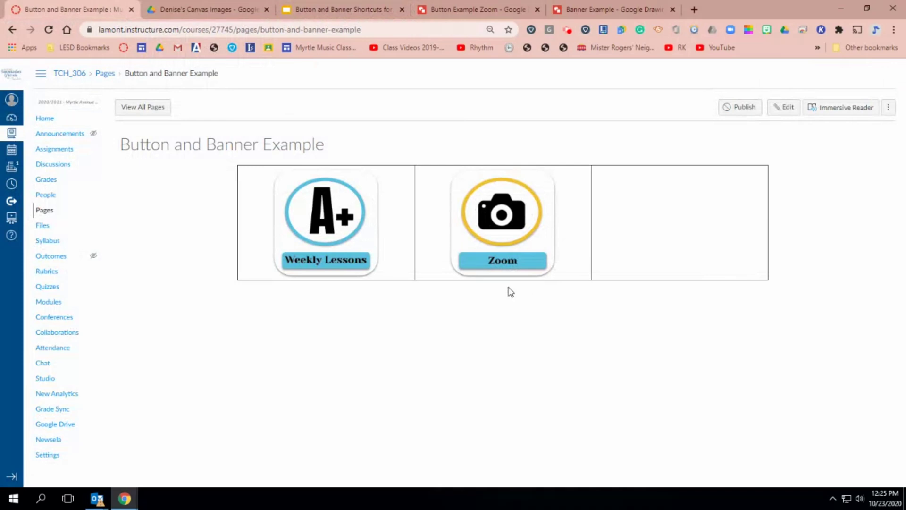
pyautogui.click(49, 30)
# Step: Paste the 4th Grade Music welcome banner into the Banner Example drawing and nudge it just inside the canvas's upper edge
pyautogui.click(584, 3)
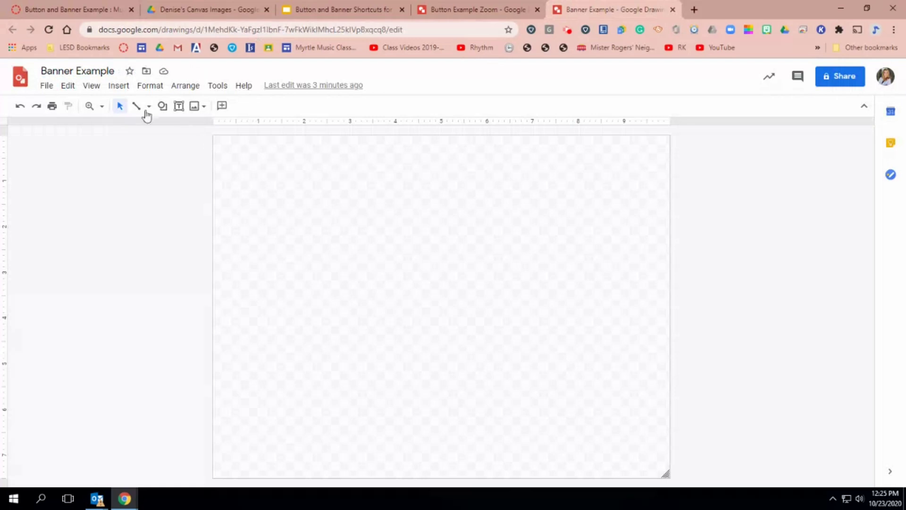
pyautogui.hotkey('ctrl', 'v')
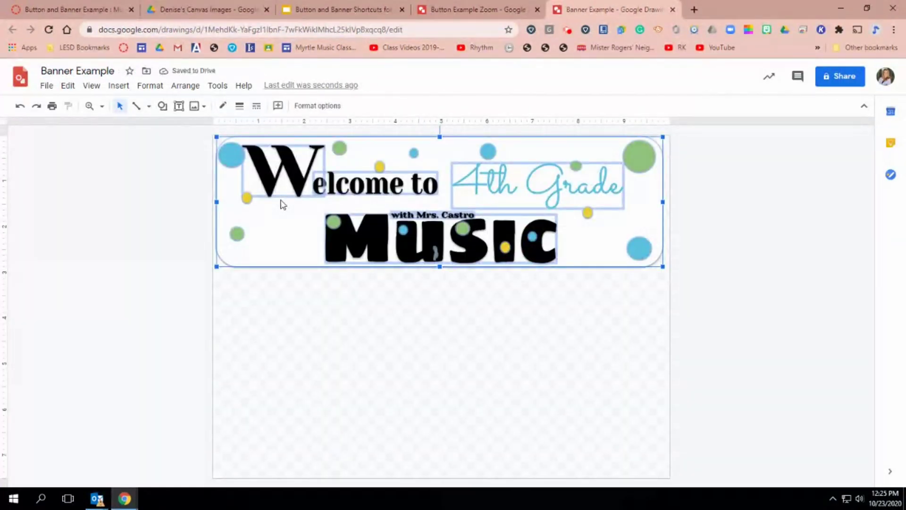
pyautogui.press('Down')
pyautogui.press('Down')
pyautogui.press('Down')
pyautogui.press('Down')
pyautogui.press('Down')
pyautogui.press('Up')
pyautogui.press('Up')
pyautogui.press('Up')
pyautogui.press('Up')
pyautogui.press('Up')
pyautogui.press('Up')
pyautogui.press('Up')
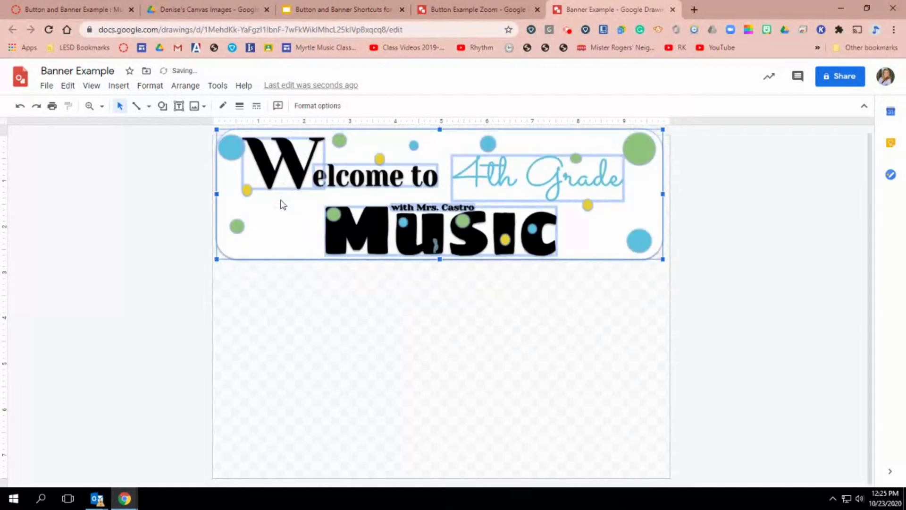
pyautogui.press('Down')
pyautogui.press('Down')
pyautogui.press('Down')
pyautogui.press('Down')
pyautogui.press('Up')
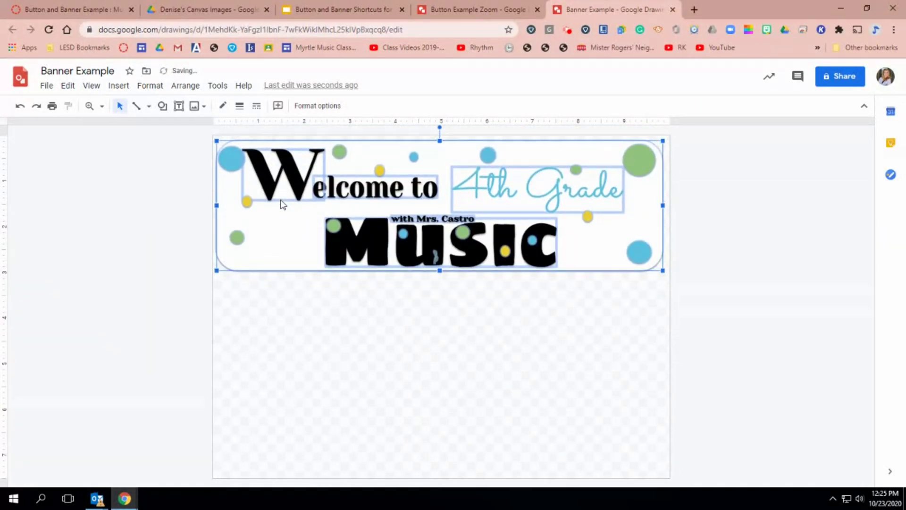
# Step: Shrink the Banner Example drawing's canvas to about 3 inches high so it fits closely around the banner
pyautogui.moveTo(666, 474); pyautogui.dragTo(665, 272)
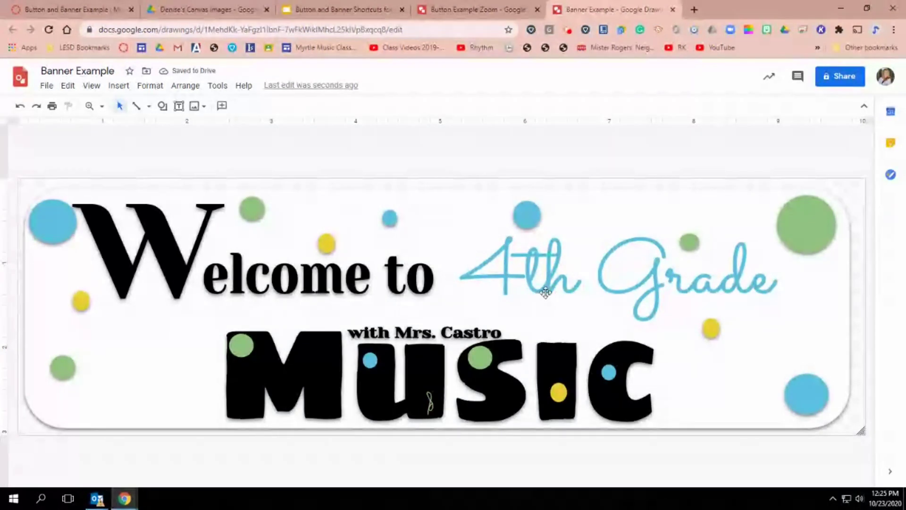
pyautogui.click(46, 85)
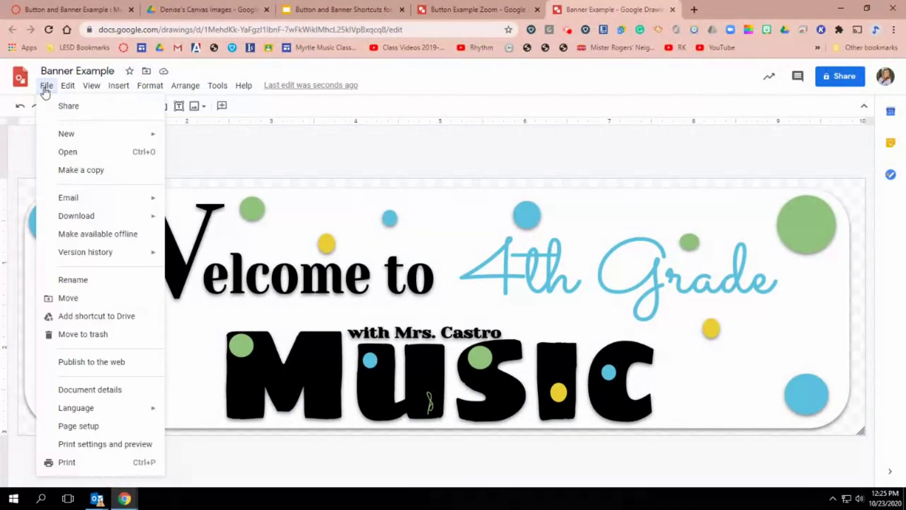
pyautogui.click(295, 153)
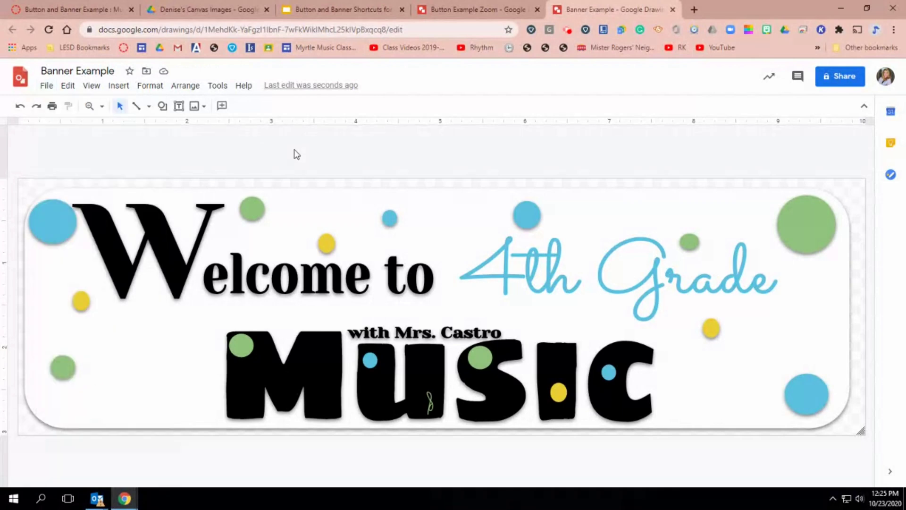
# Step: Switch to the Canvas page, edit it and add four blank lines above the button table
pyautogui.click(58, 10)
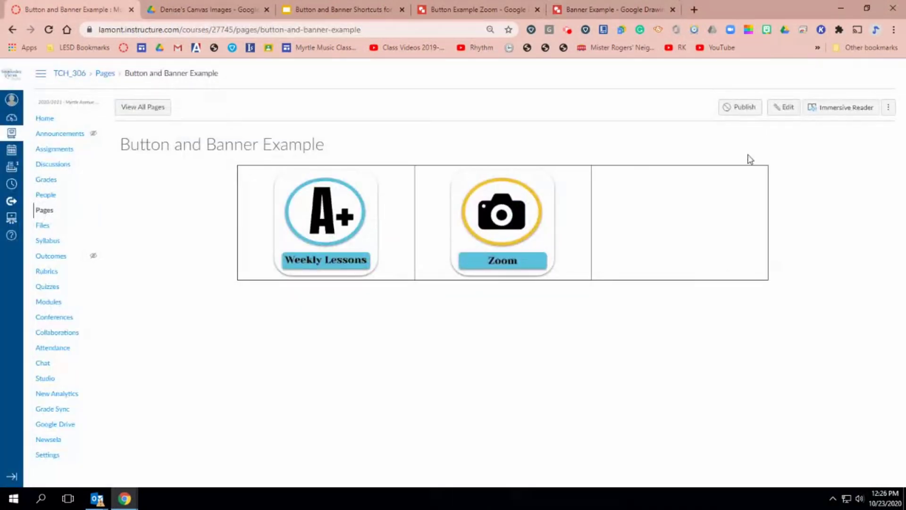
pyautogui.click(783, 108)
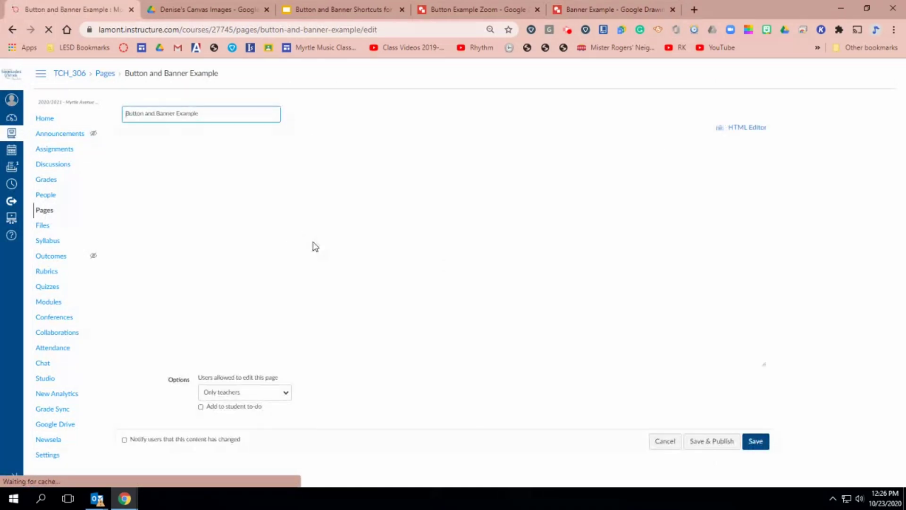
pyautogui.click(203, 176)
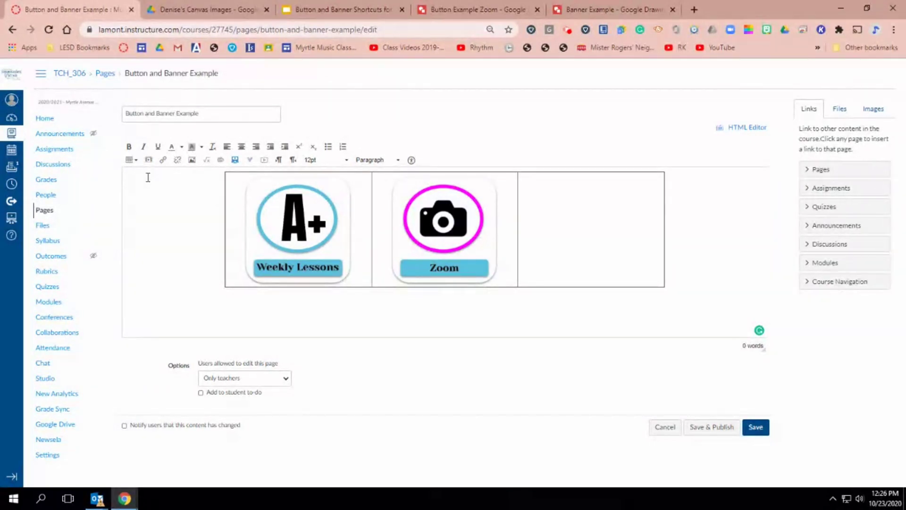
pyautogui.press('Return')
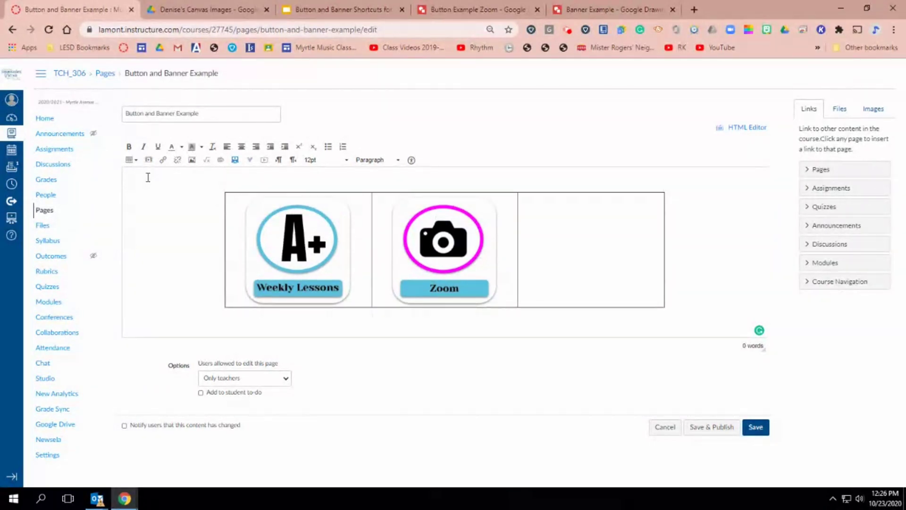
pyautogui.press('Return')
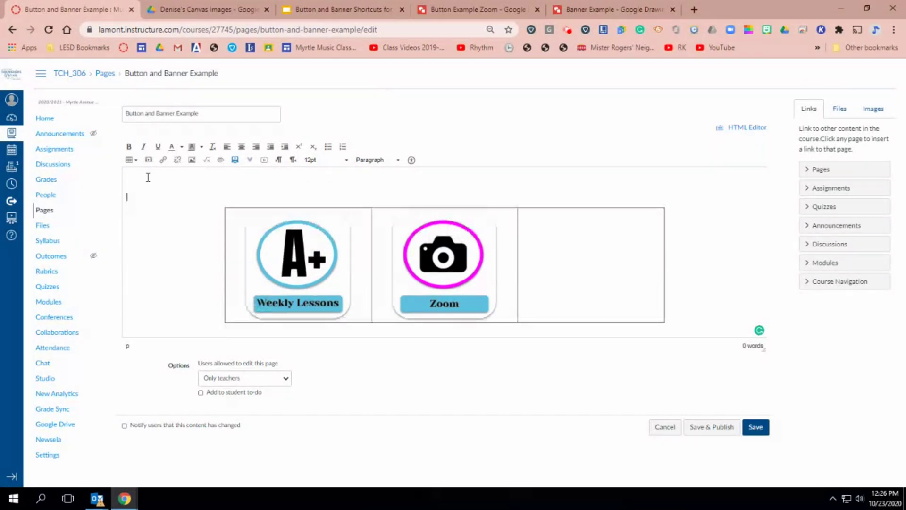
pyautogui.press('Return')
pyautogui.press('Return')
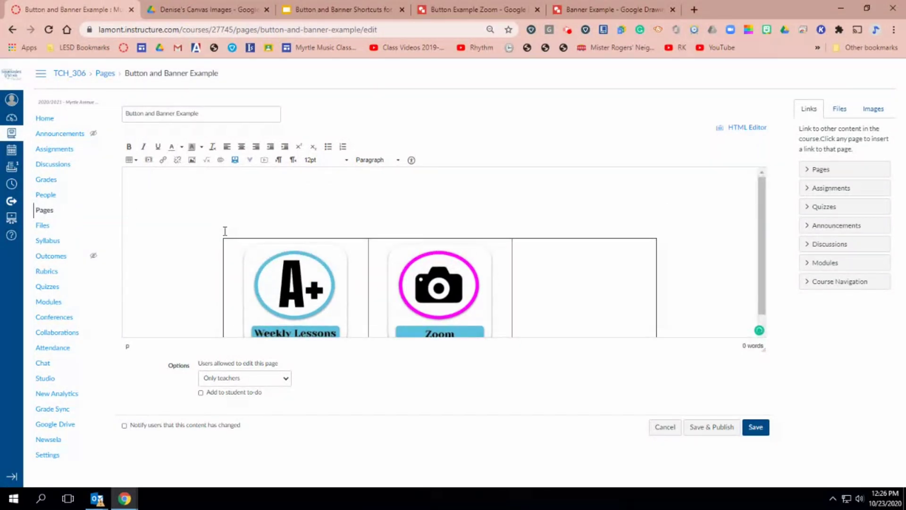
pyautogui.click(192, 160)
pyautogui.click(352, 213)
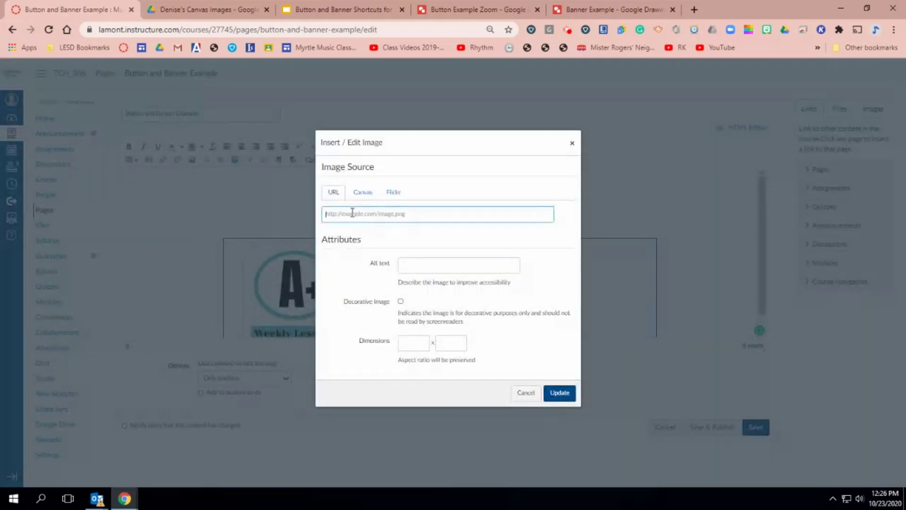
pyautogui.click(571, 142)
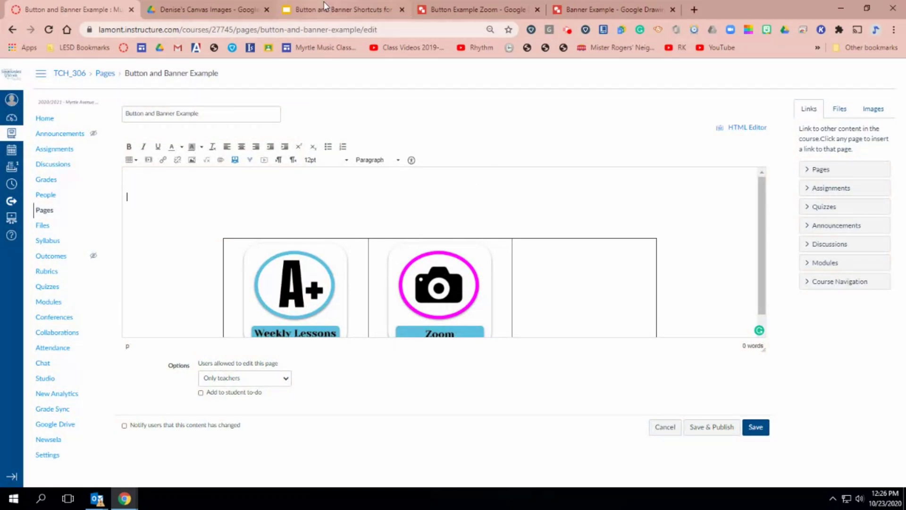
# Step: Switch to Google Drive and examine how the 4th Grade Butttons folder and its Banners subfolder are organized
pyautogui.click(186, 4)
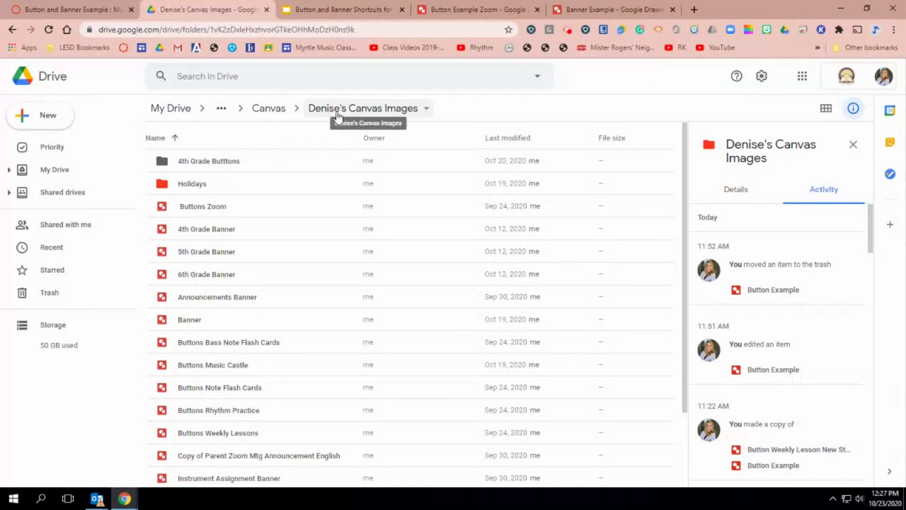
pyautogui.doubleClick(226, 162)
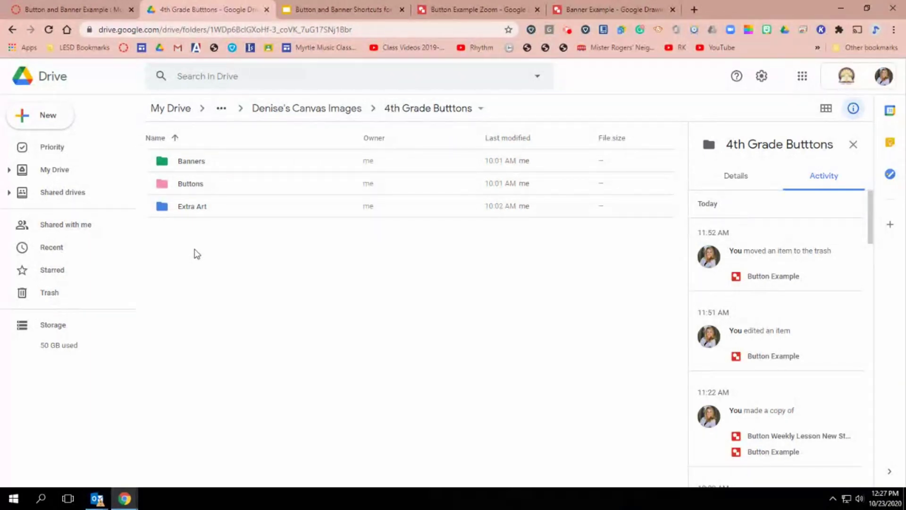
pyautogui.doubleClick(192, 162)
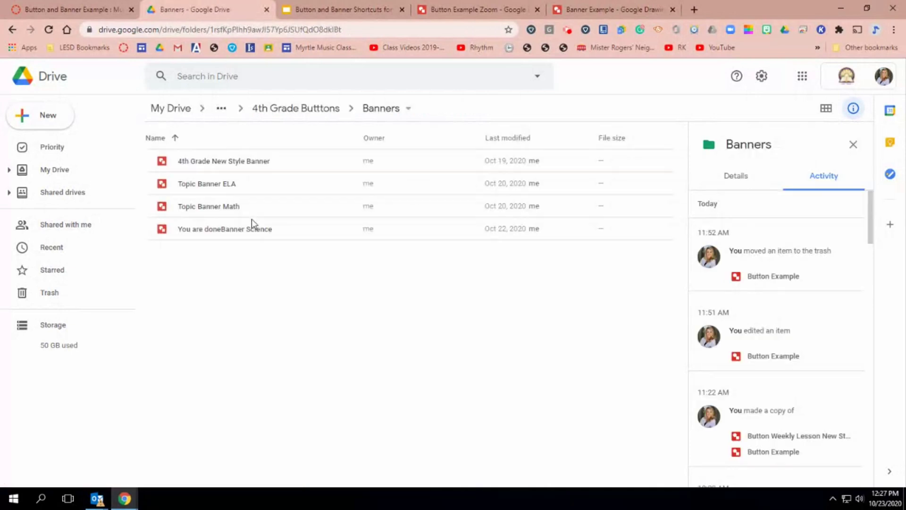
pyautogui.click(201, 185)
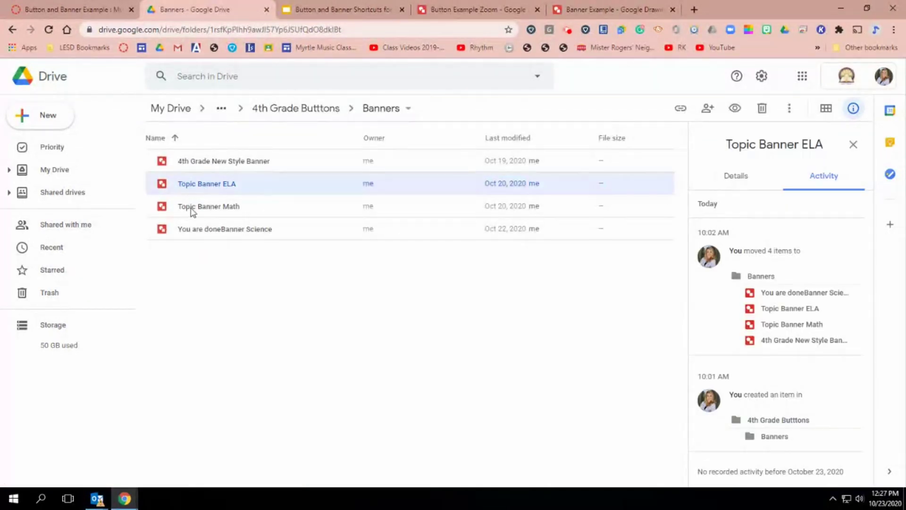
pyautogui.click(195, 232)
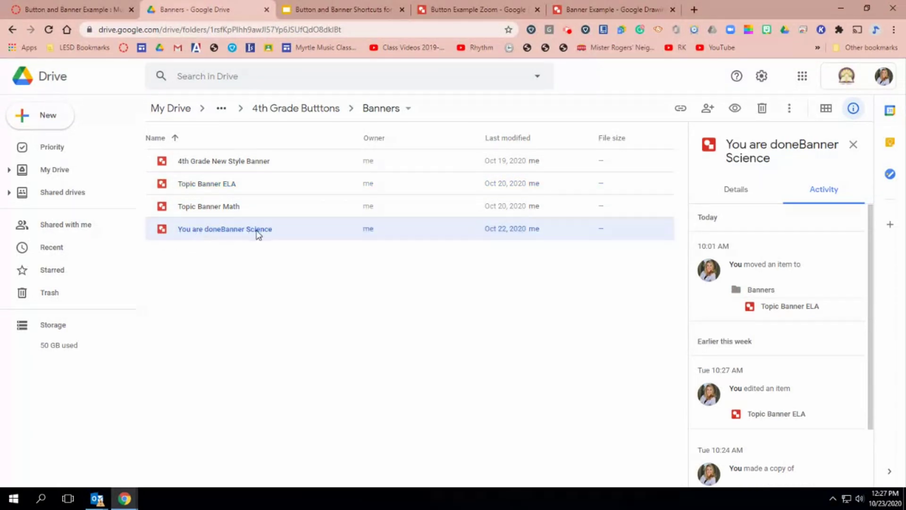
pyautogui.click(259, 259)
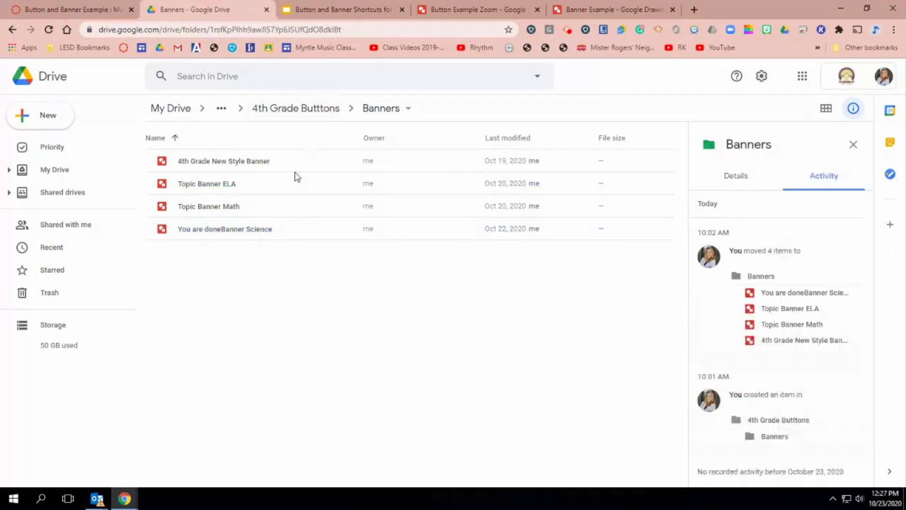
pyautogui.click(293, 109)
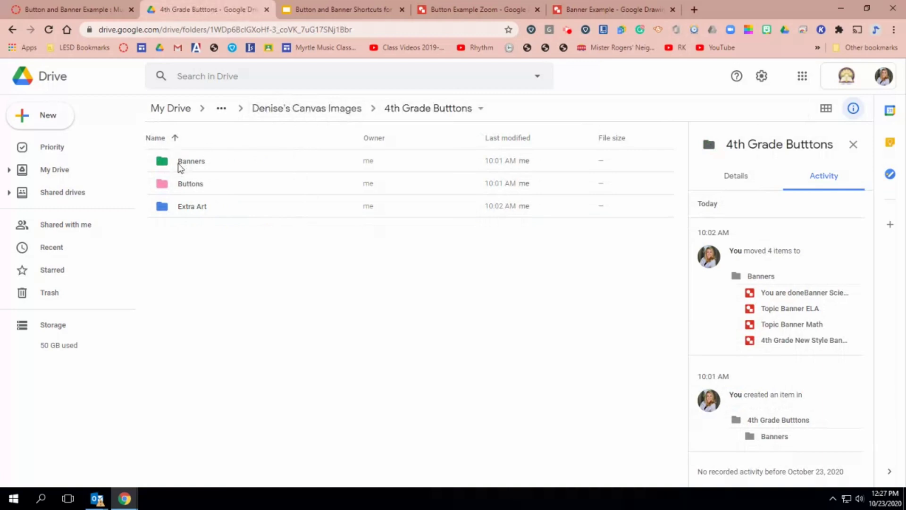